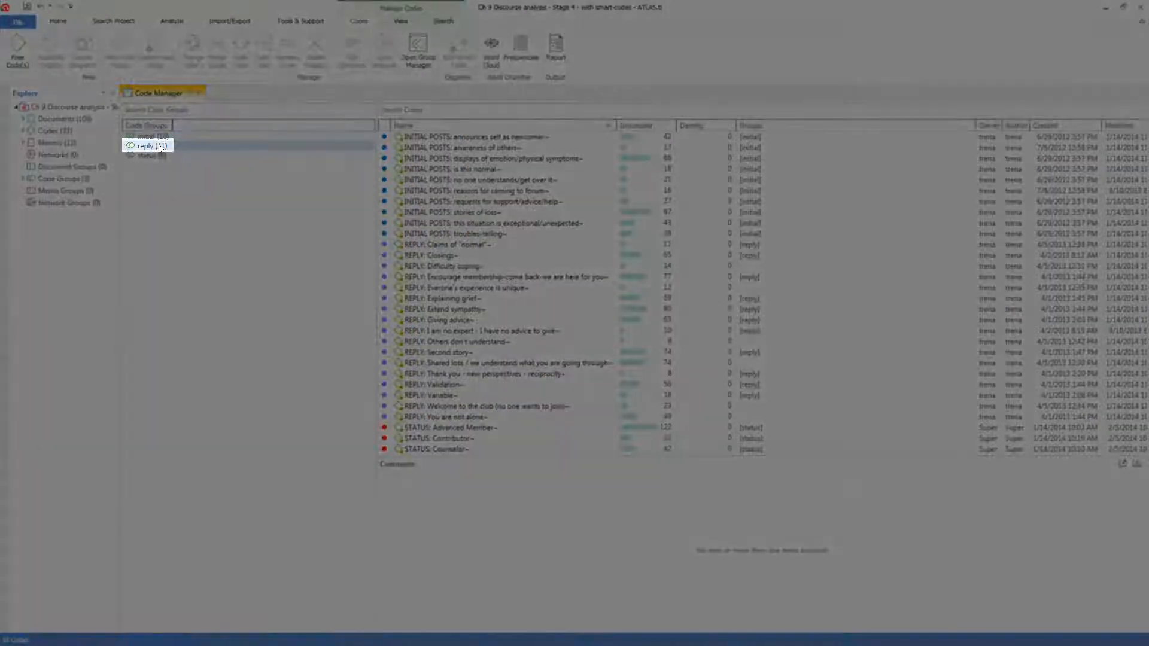
- Filter the codes to the reply group and open the first quotation coded REPLY: Variable in its document
left_click(159, 146)
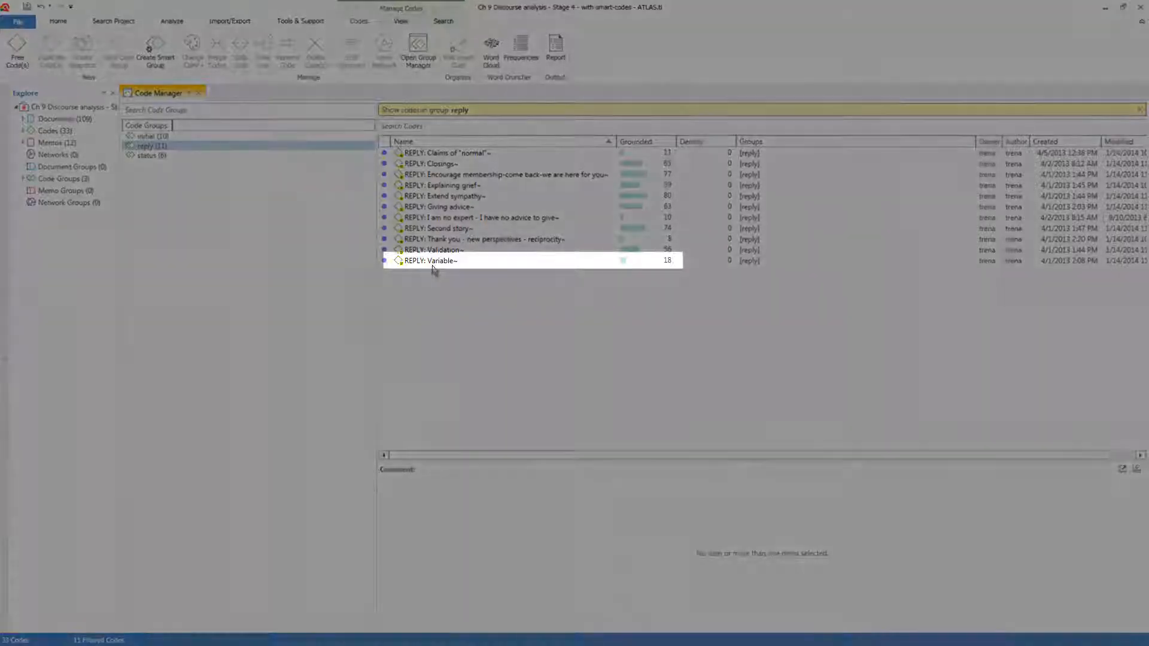
left_click(435, 261)
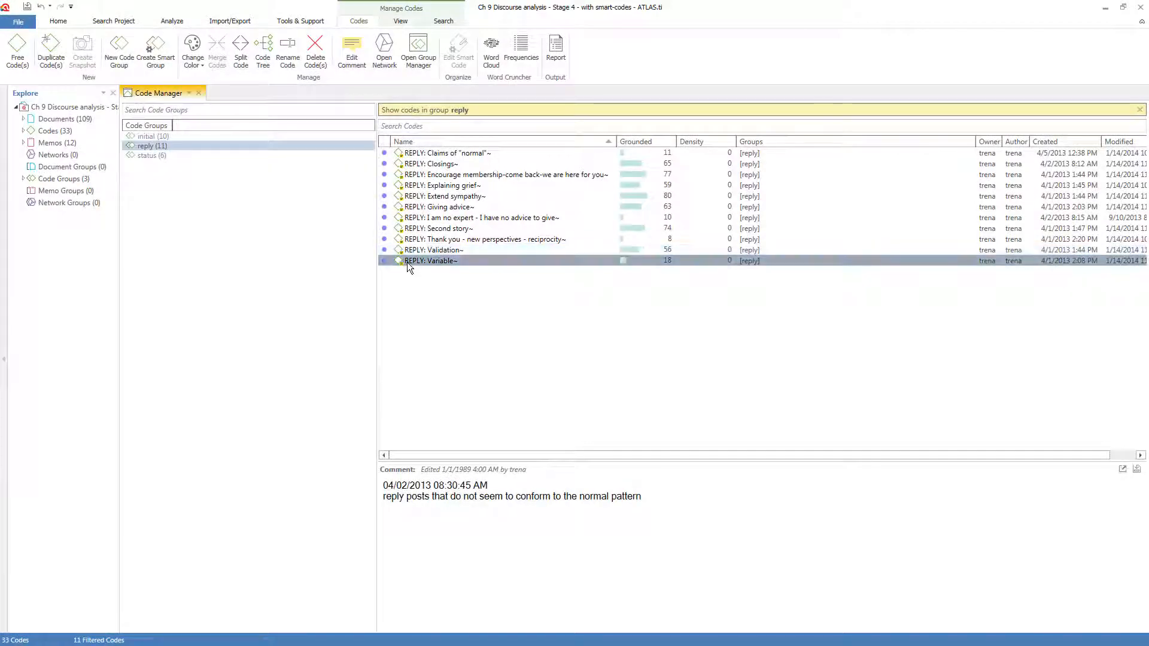
double_click(407, 261)
left_click(135, 195)
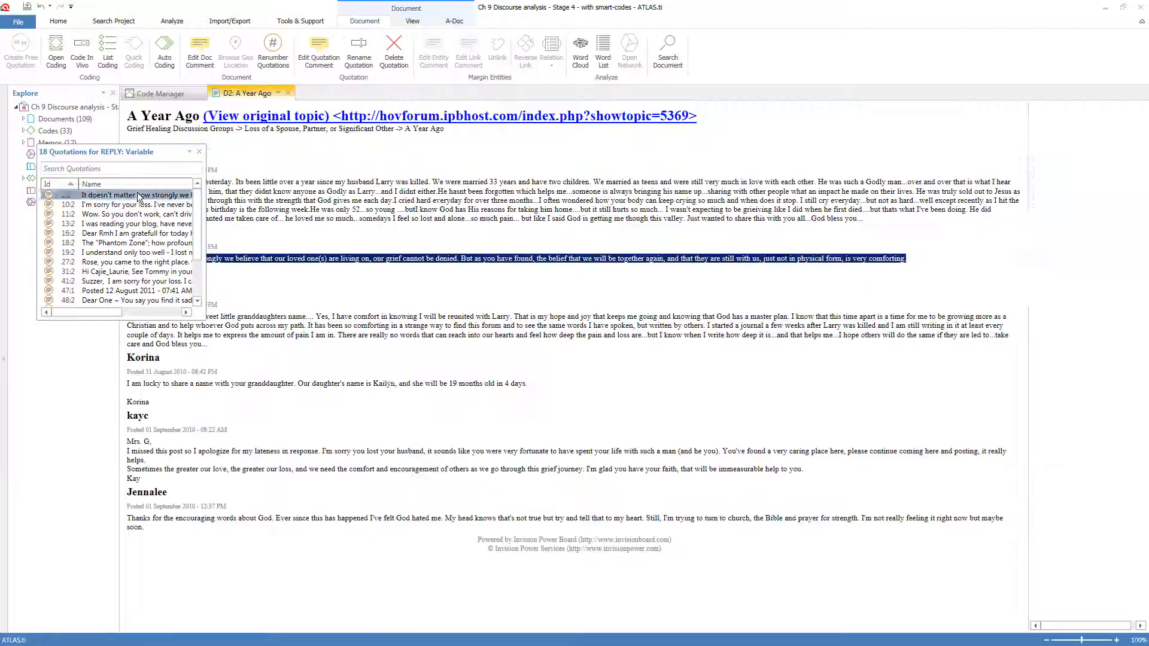
- Widen the document's margin area to show the codes, close the quotations list, and return to the Code Manager
left_click_drag(1030, 297, 786, 297)
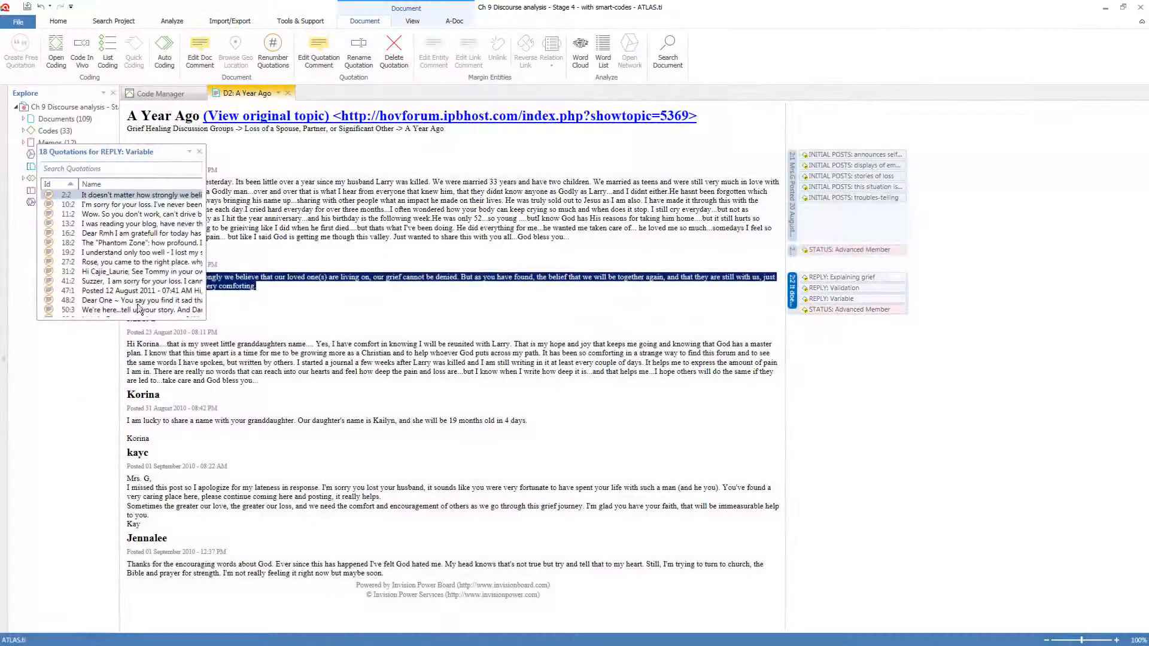
left_click(200, 152)
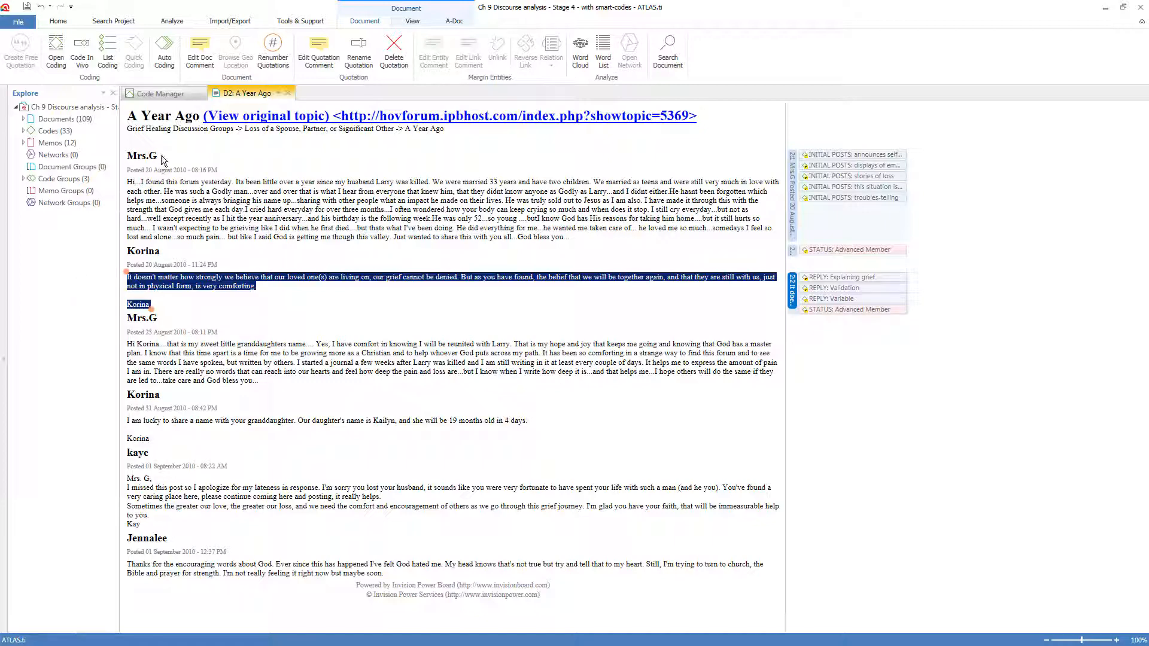
left_click(176, 94)
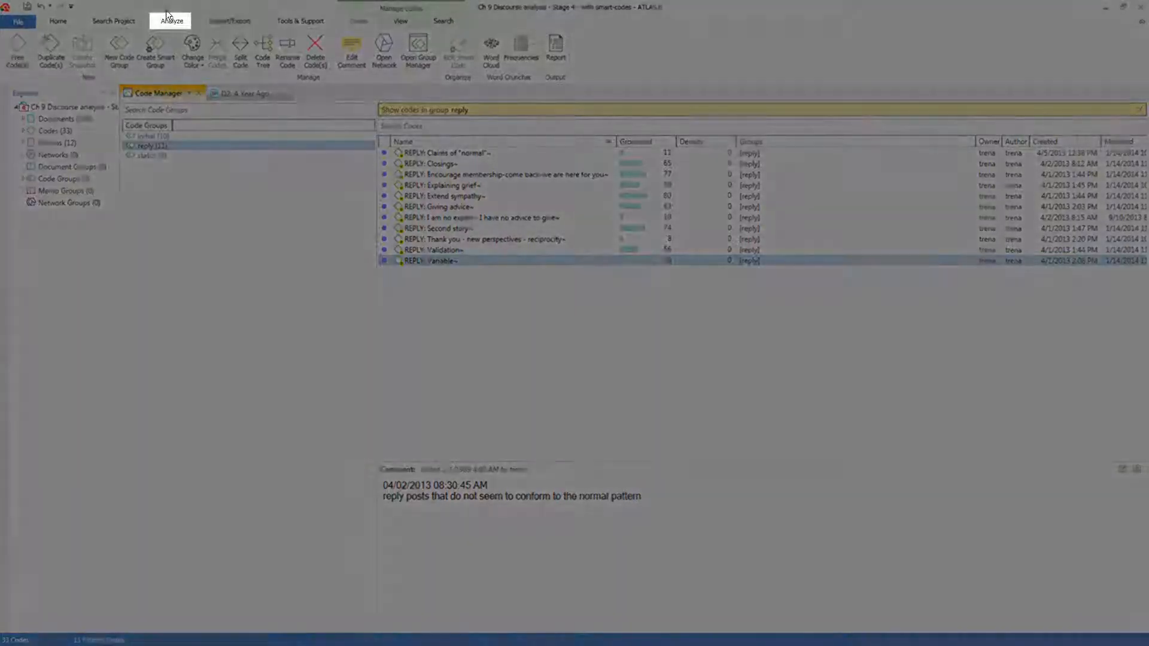
- Open the Query Tool and enlarge its Codes list
left_click(167, 15)
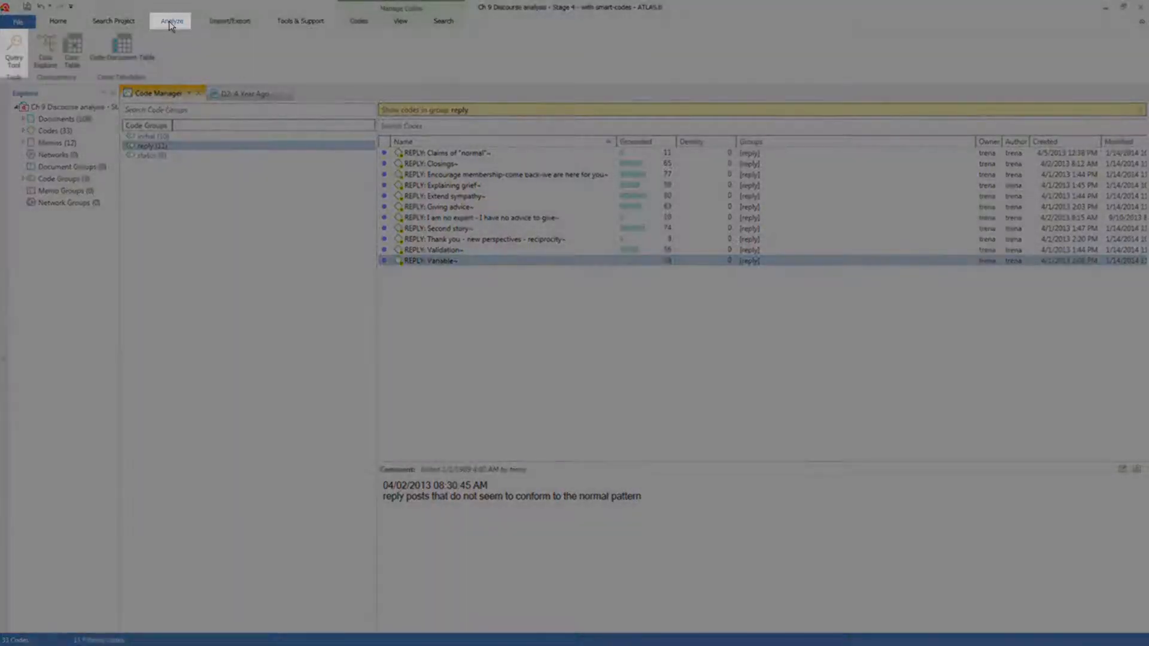
left_click(17, 51)
left_click_drag(151, 365, 168, 205)
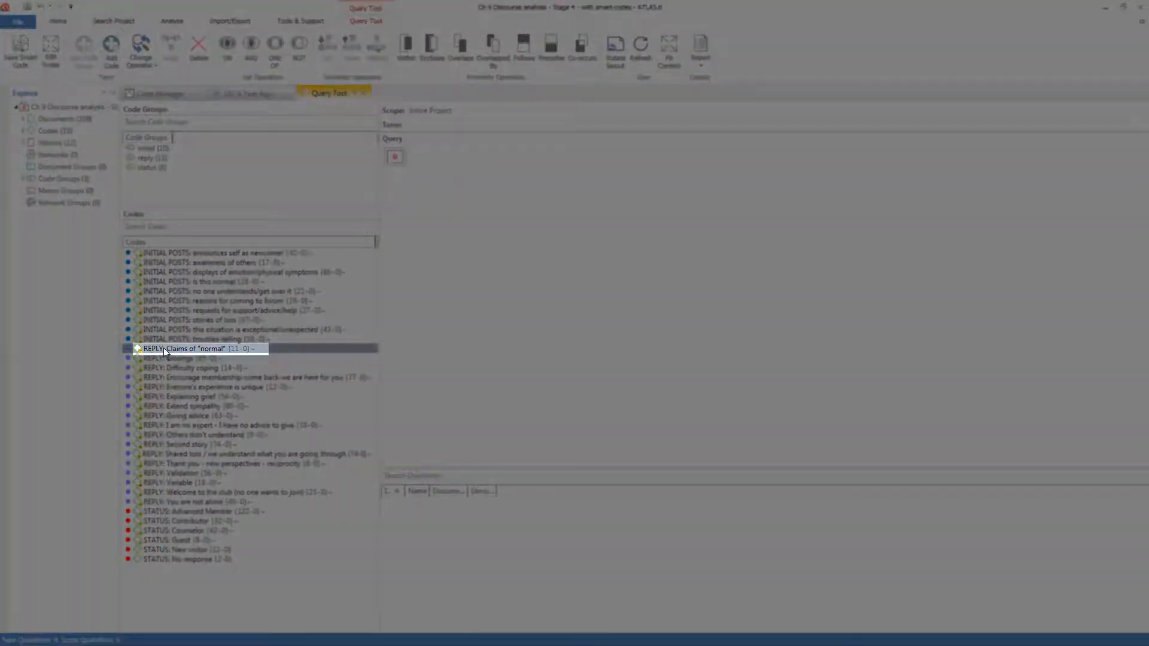
- Build a query combining REPLY: Claims of "normal" AND REPLY: Variable, and list the quotations for the combined term
double_click(164, 347)
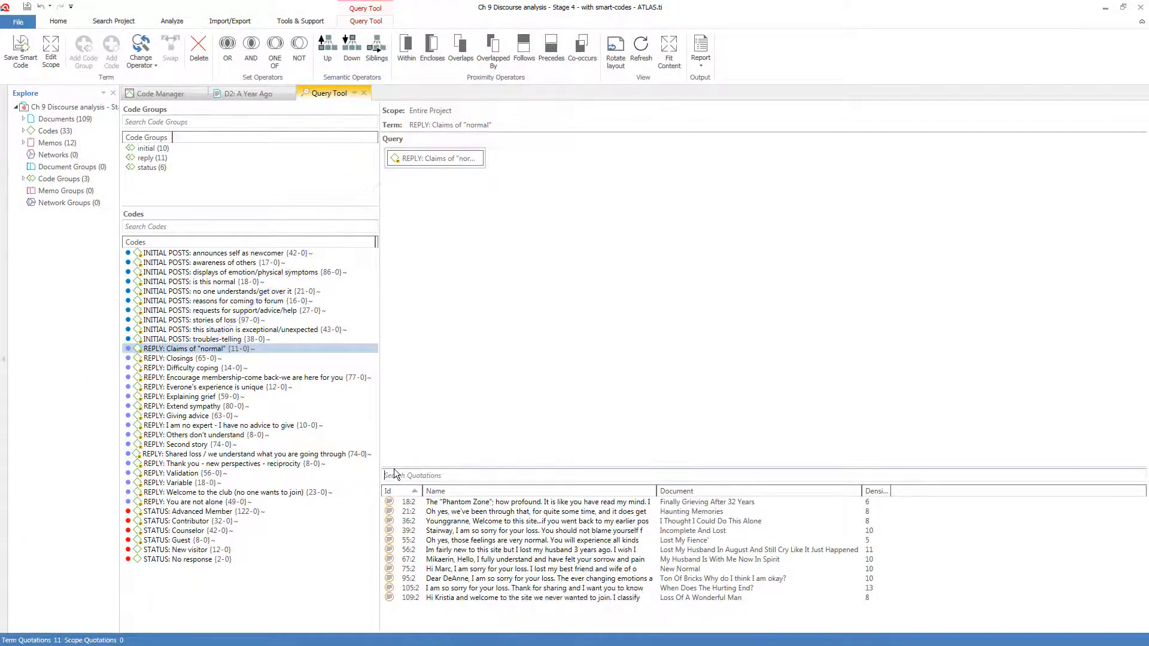
left_click_drag(393, 467, 393, 263)
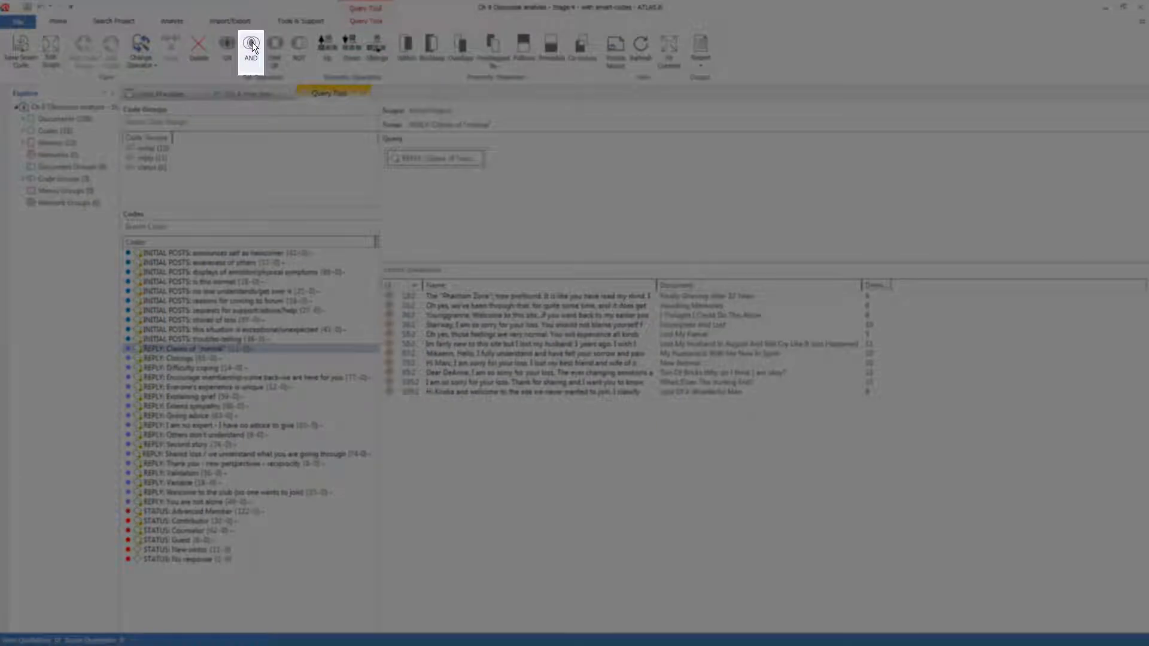
left_click(251, 45)
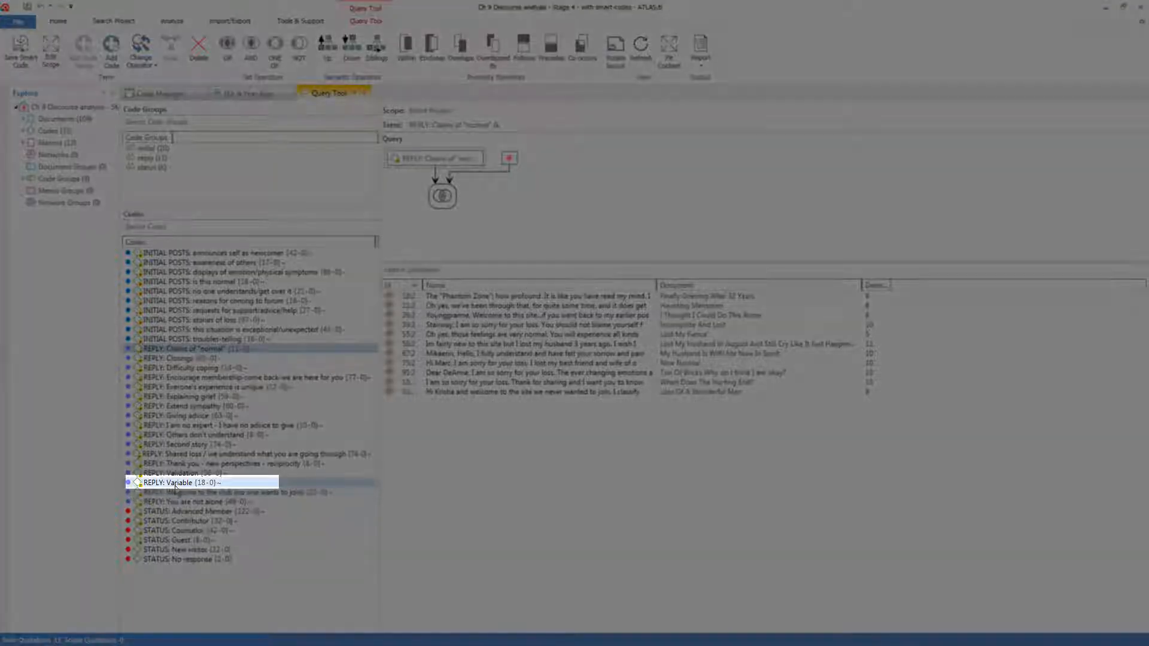
double_click(175, 483)
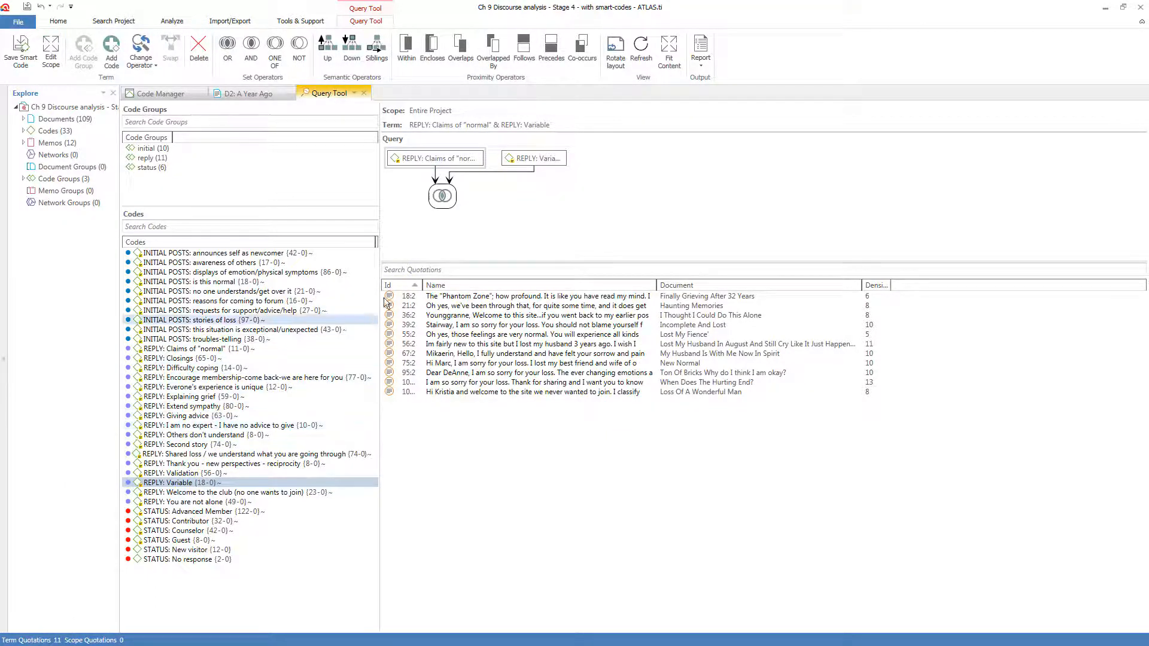
left_click(534, 158)
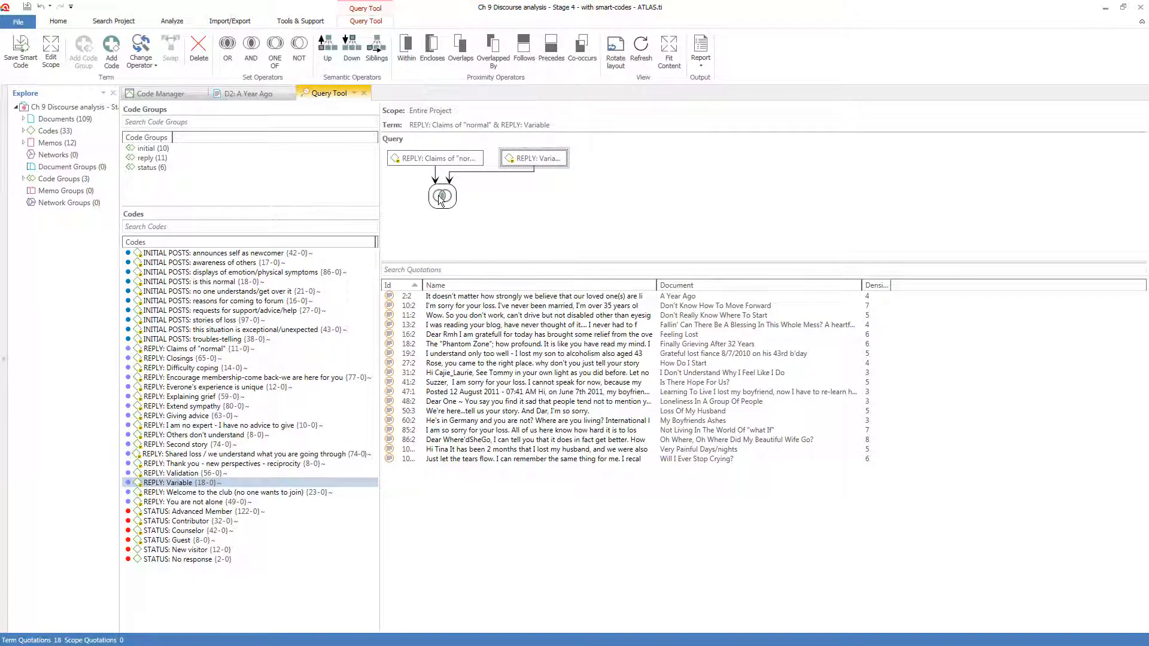
left_click(442, 196)
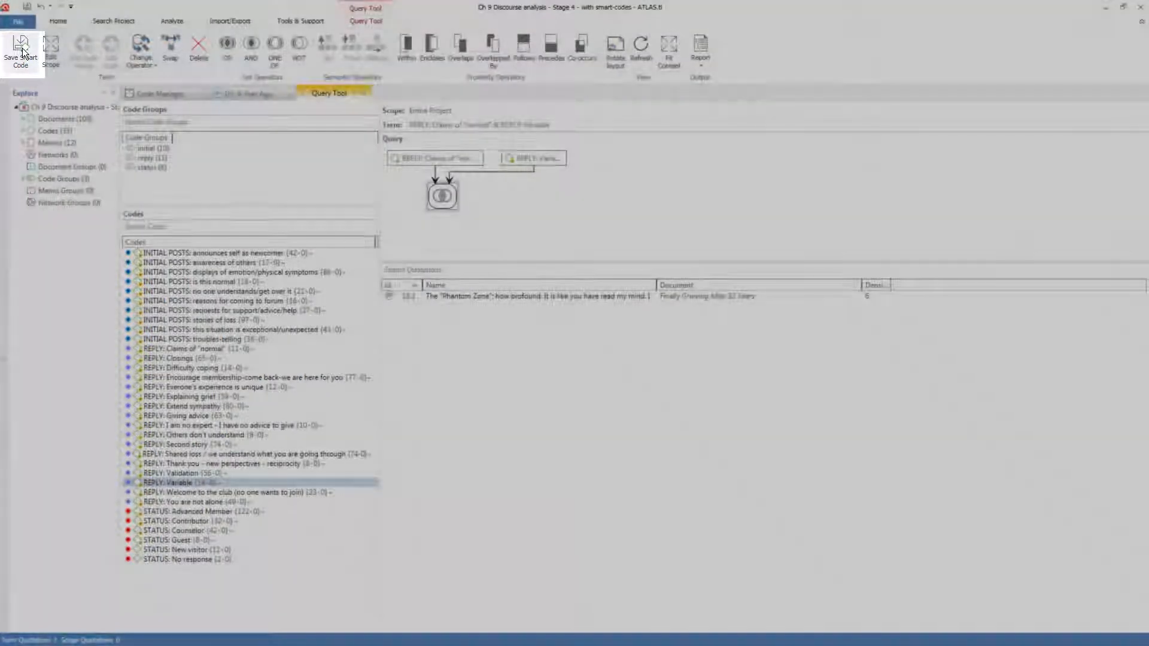
- Save the query as a smart code named "+Claims of normal"
left_click(22, 60)
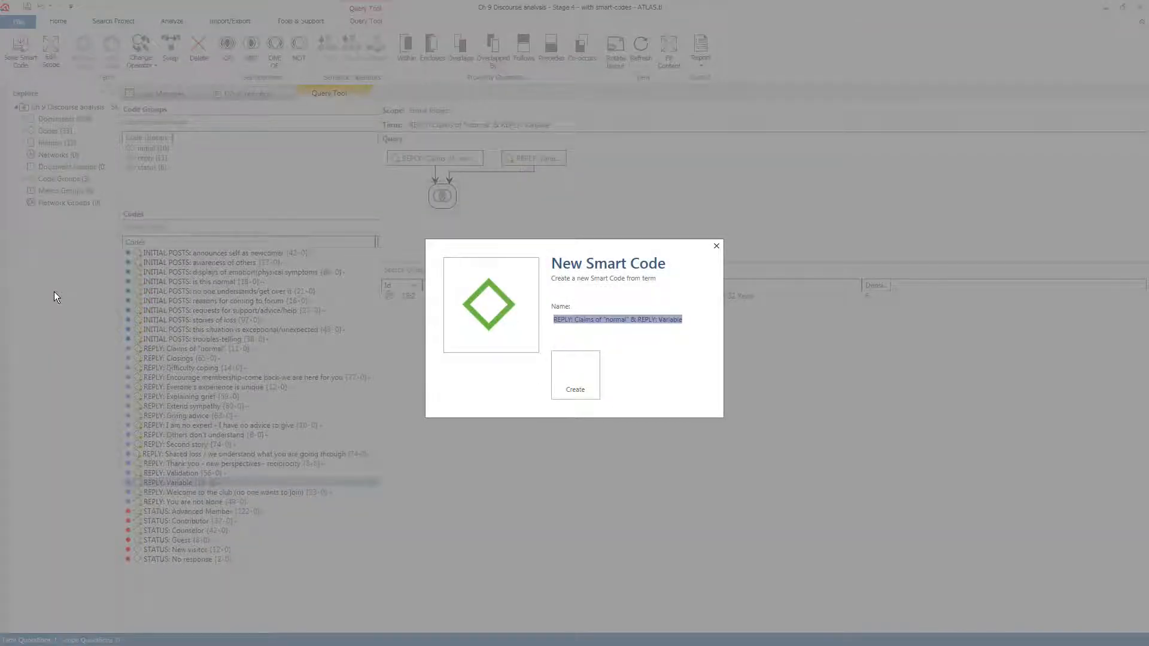
type("-")
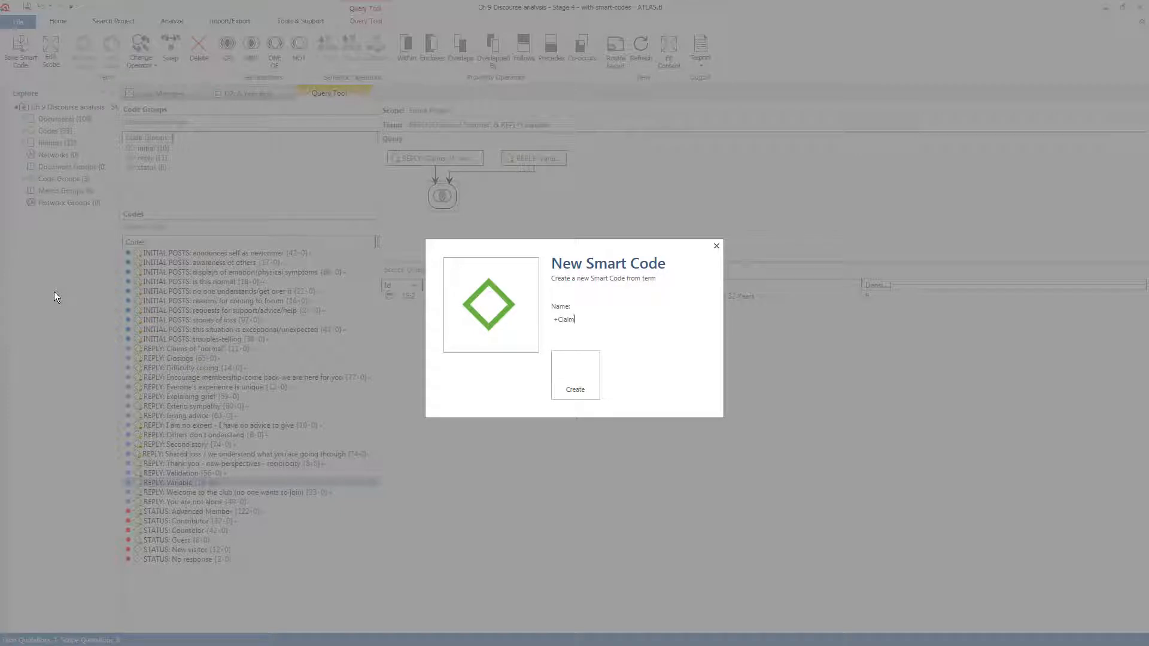
type("Claims of normal")
left_click(560, 387)
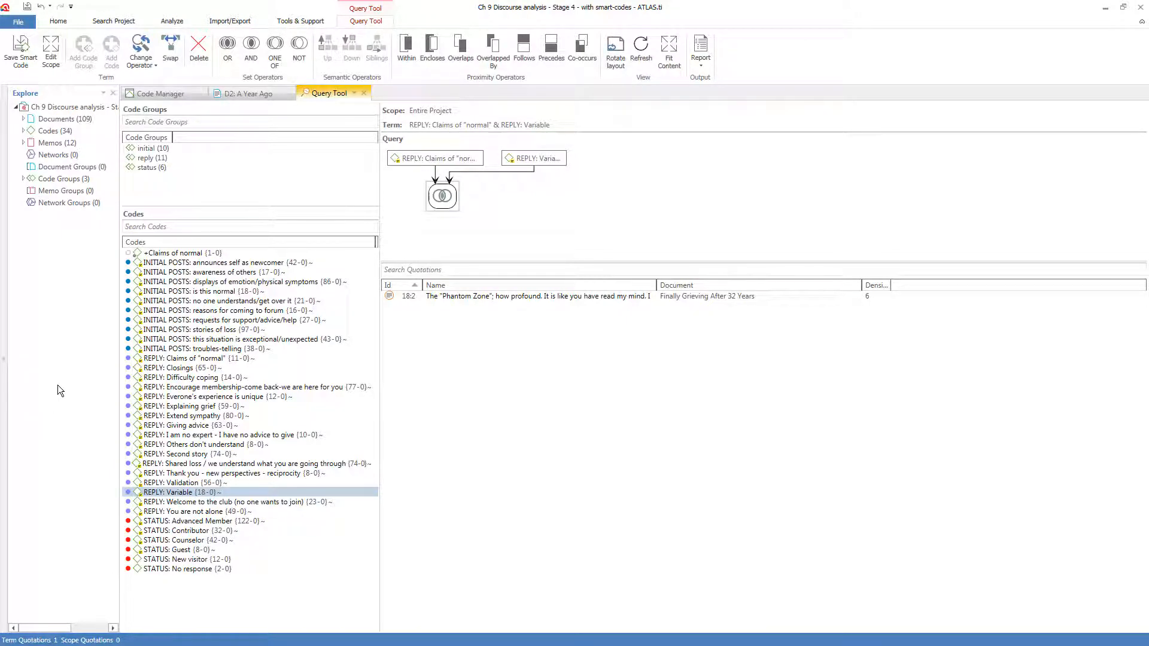
- Negate the REPLY: Variable term with NOT, then review the quotations for the negated term and for the whole AND query
left_click(537, 158)
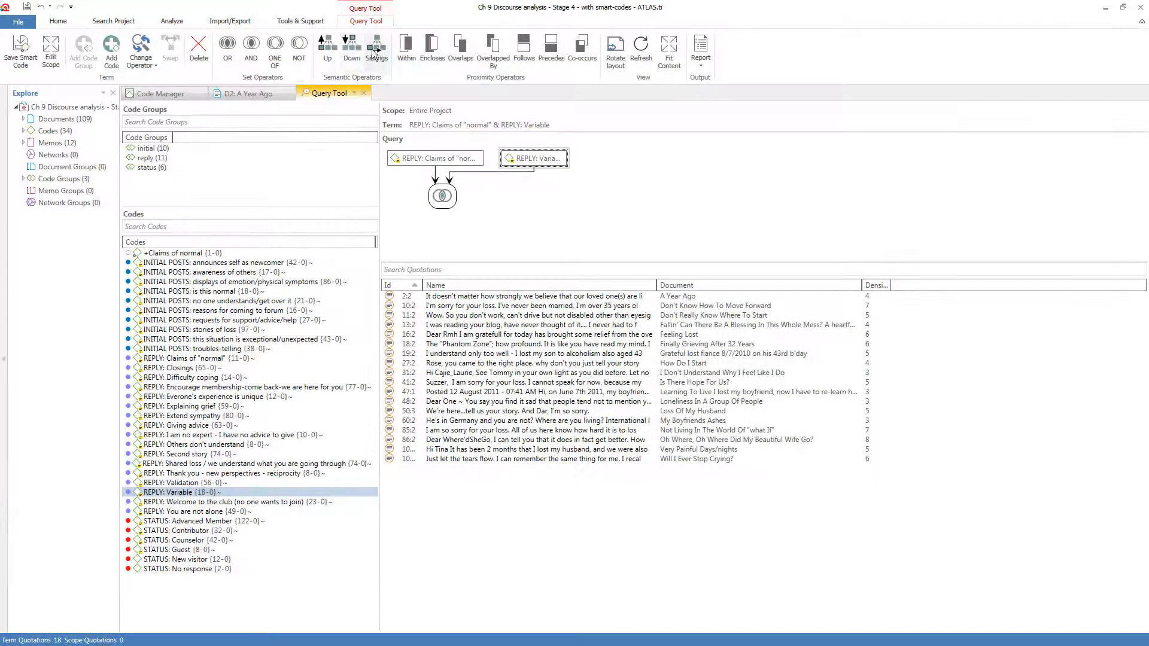
left_click(298, 44)
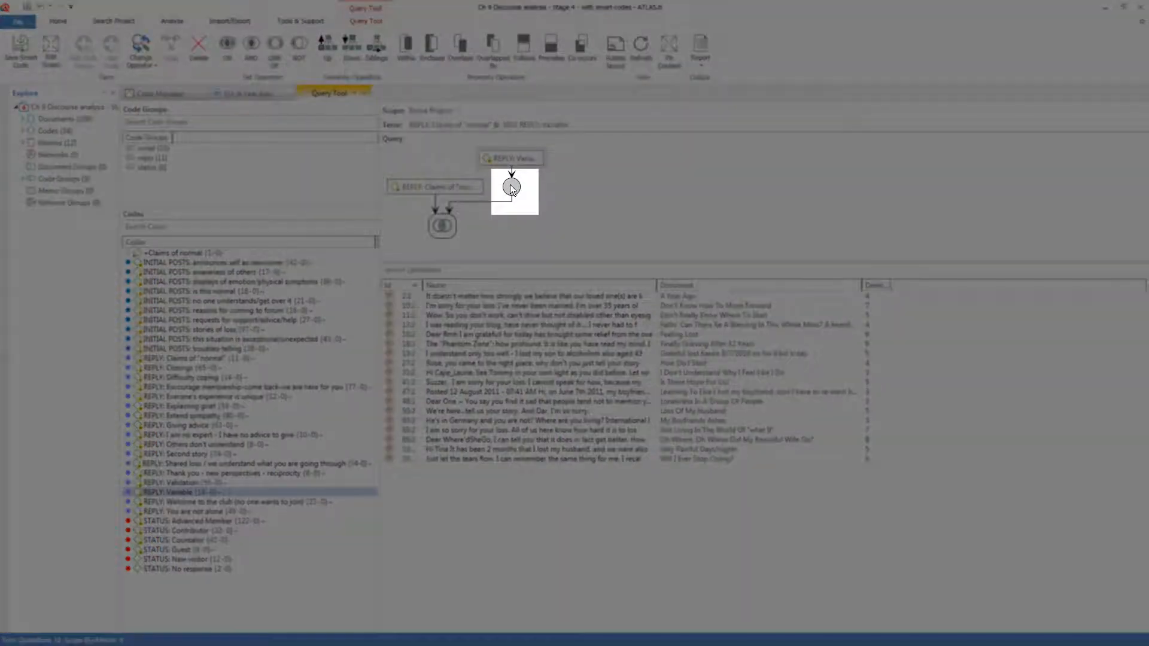
left_click(510, 184)
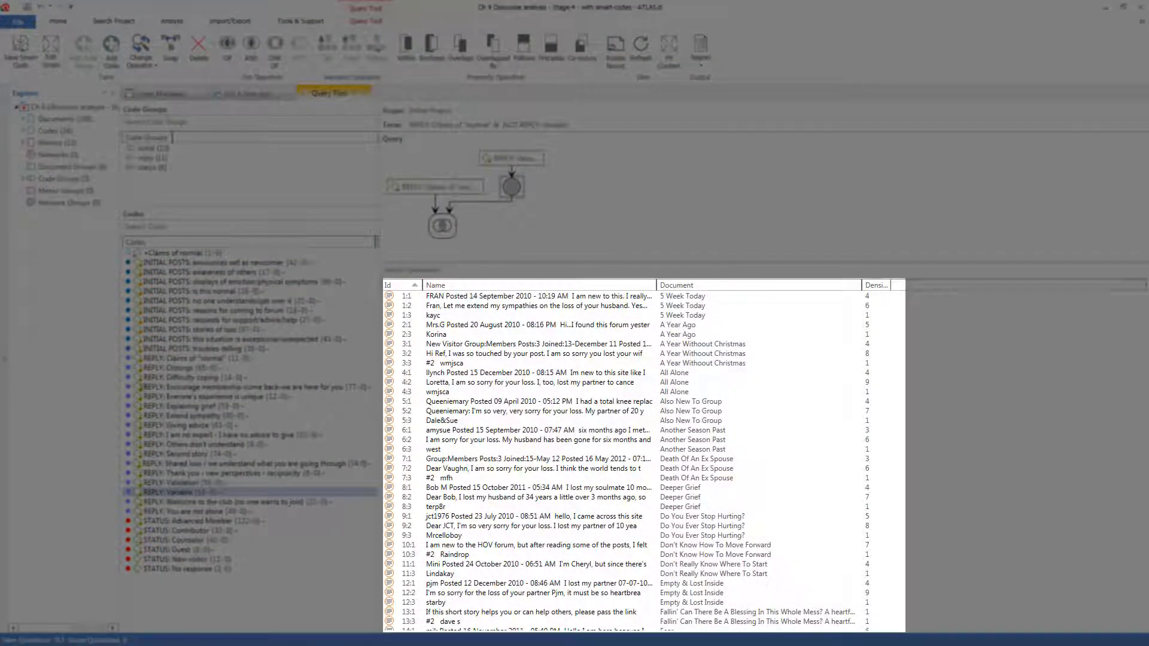
scroll(1145, 305, "down", 20)
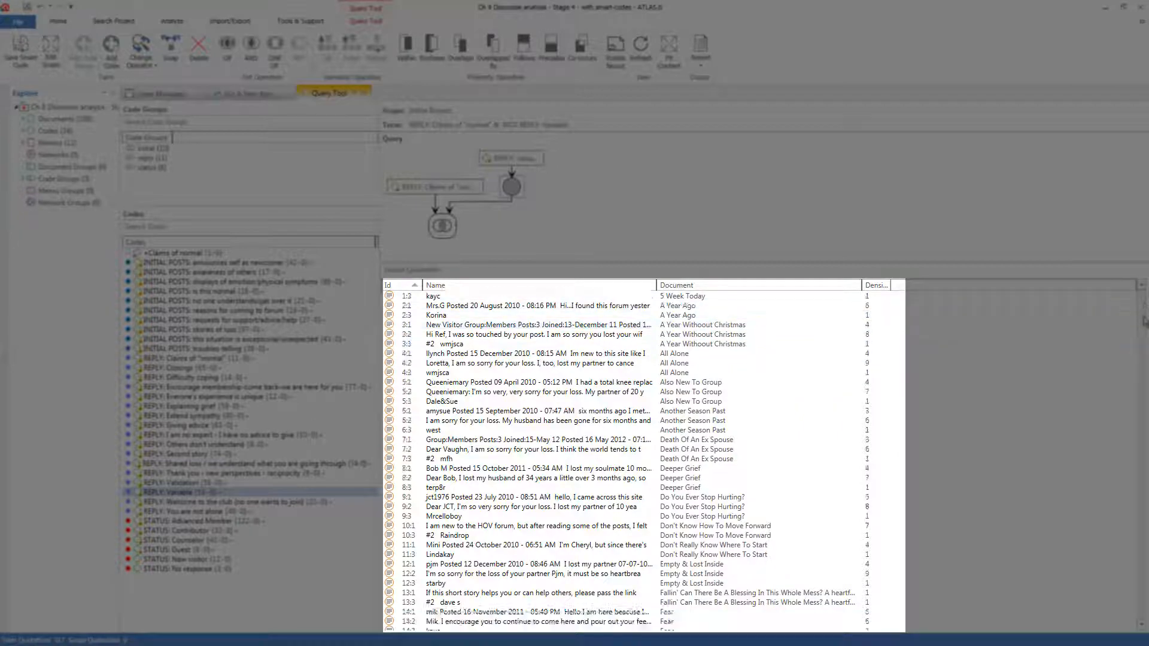
scroll(643, 462, "down", 15)
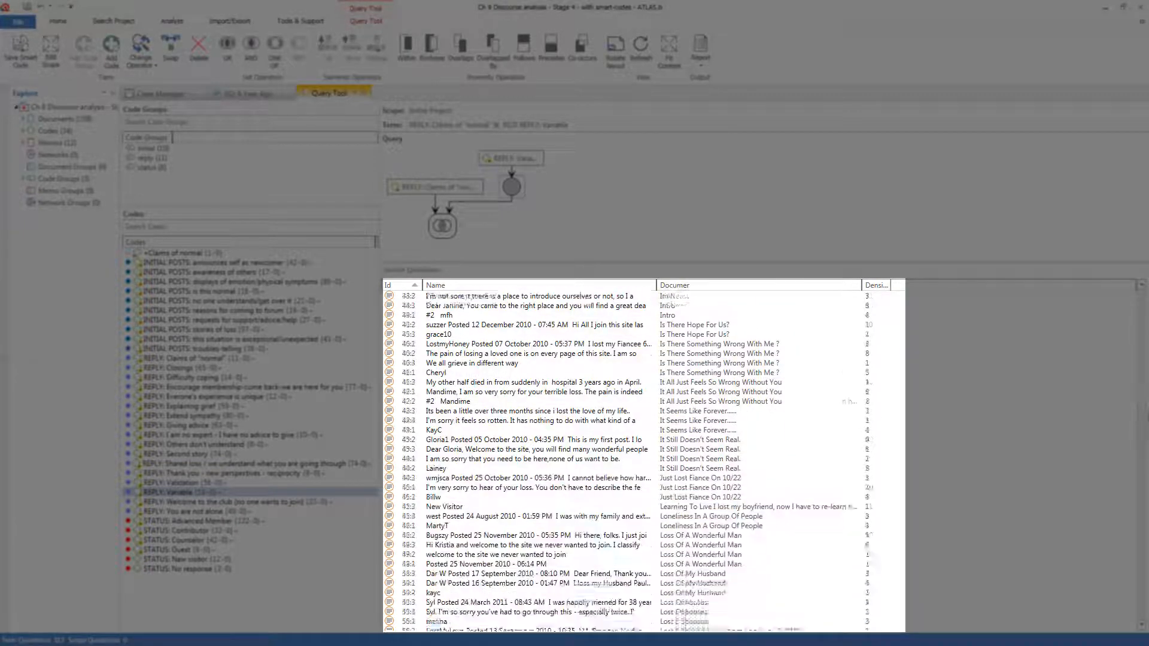
scroll(643, 462, "down", 15)
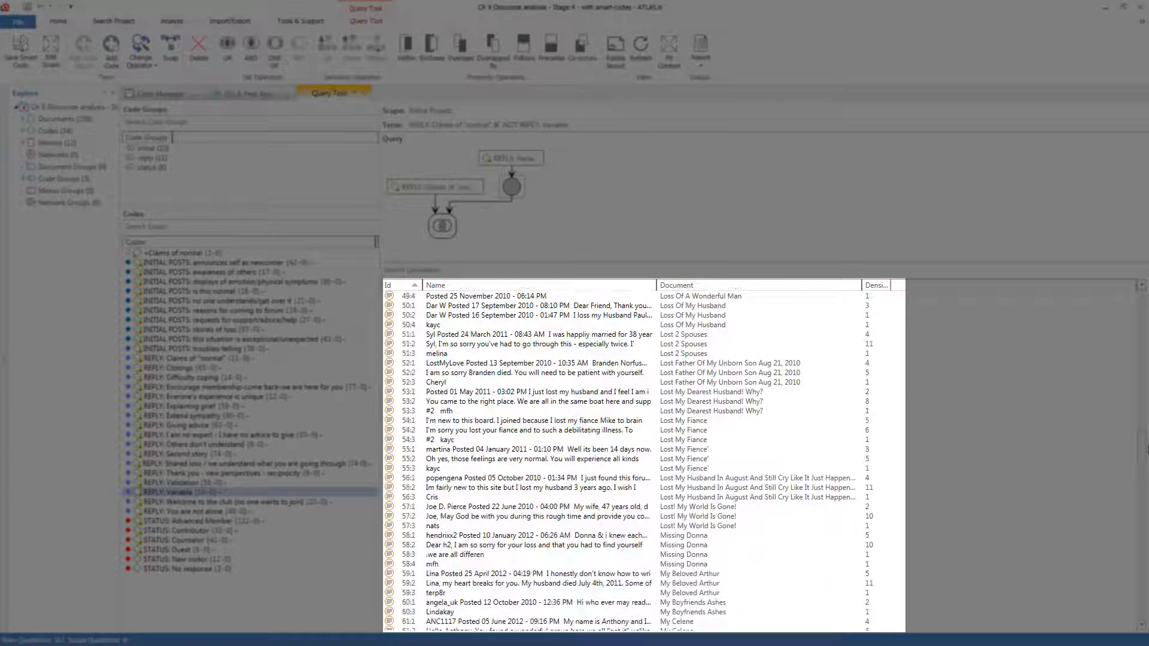
scroll(643, 462, "down", 15)
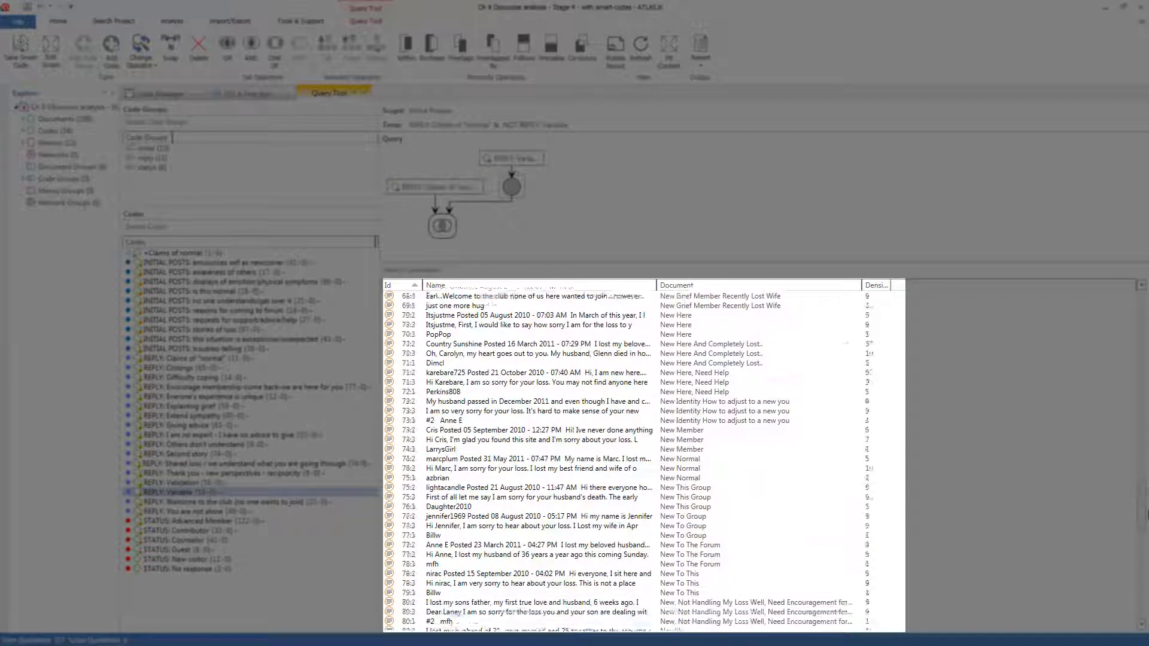
scroll(643, 462, "down", 1)
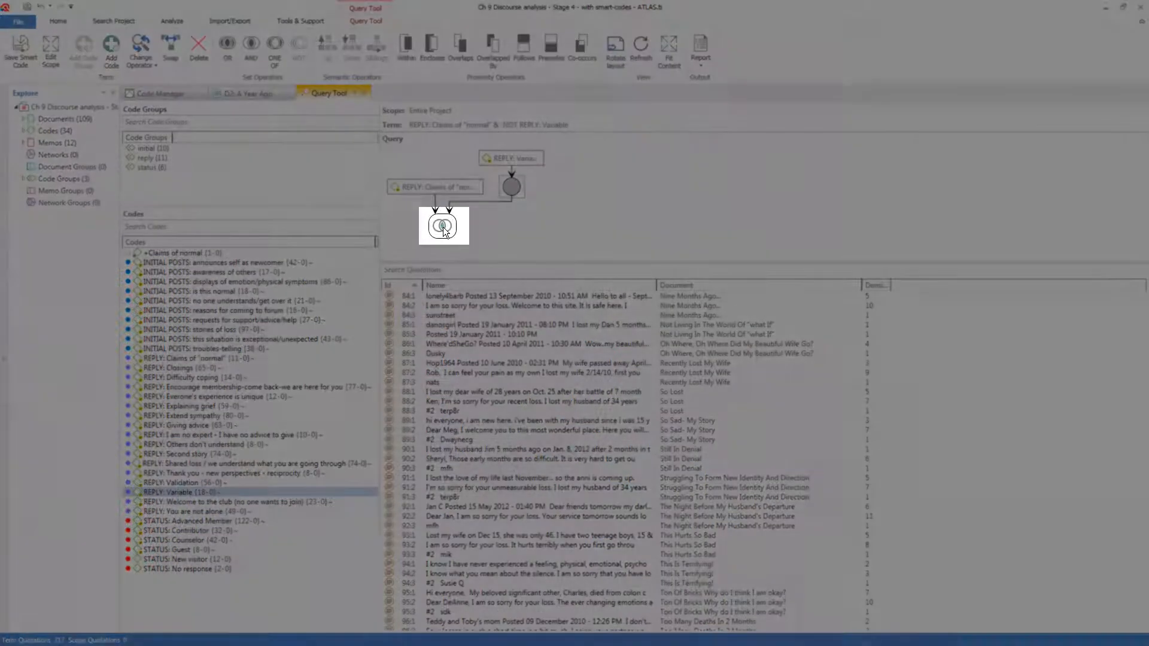
left_click(443, 228)
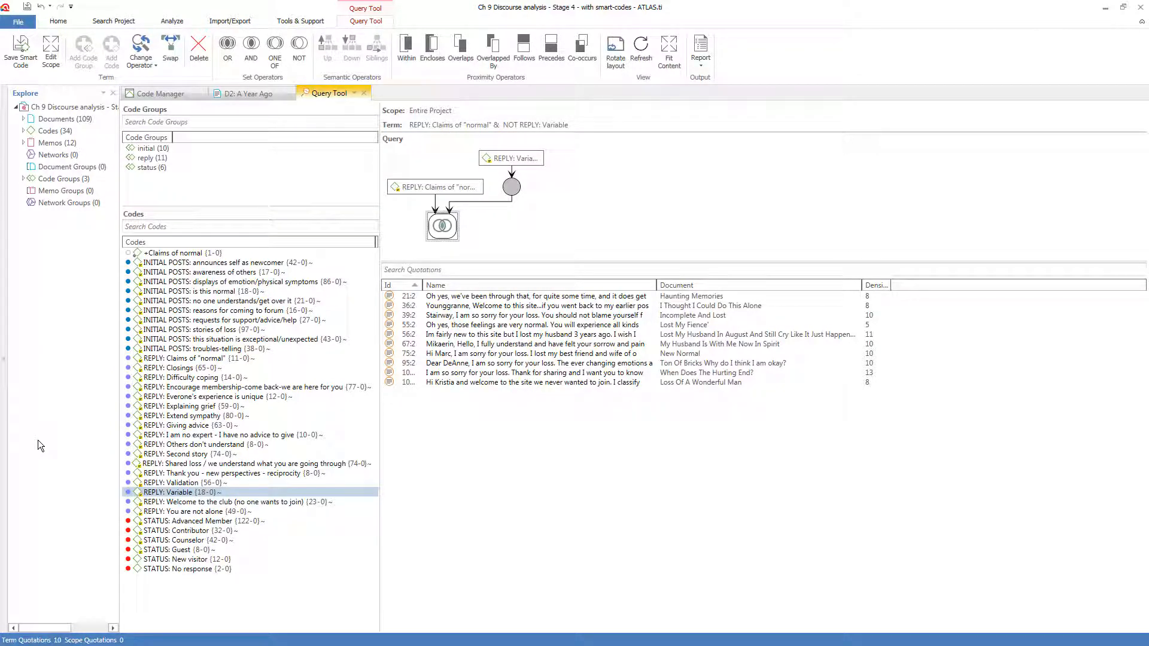
- Save the negated query as a smart code named "-Claims of normal"
left_click(27, 49)
key("BackSpace")
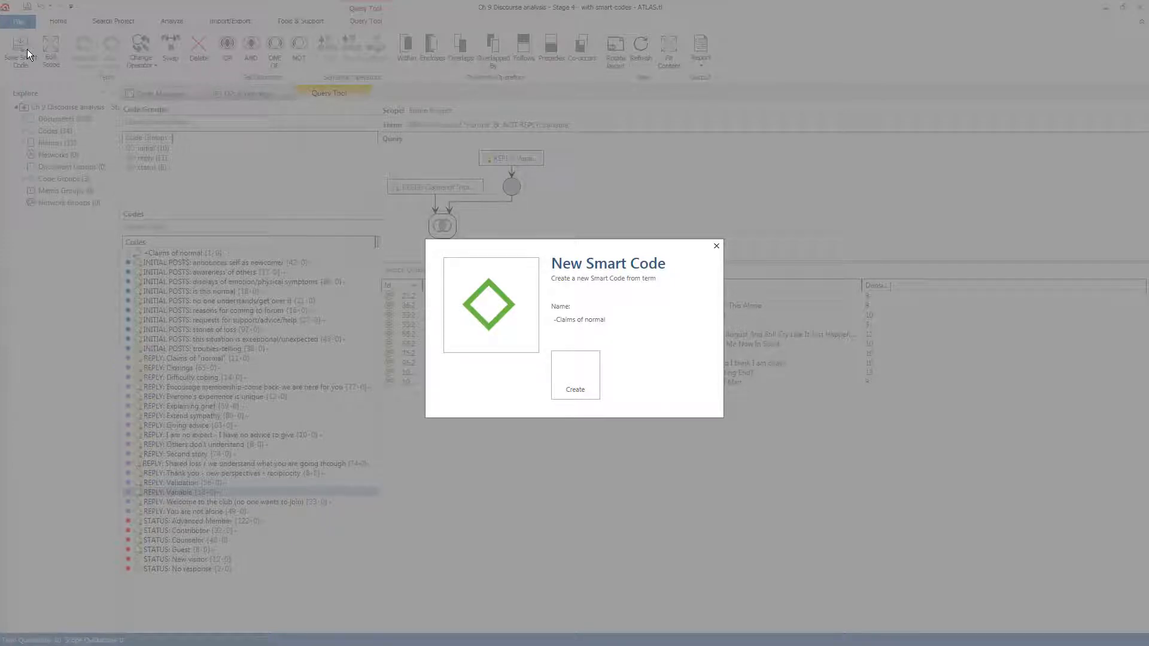
left_click(587, 386)
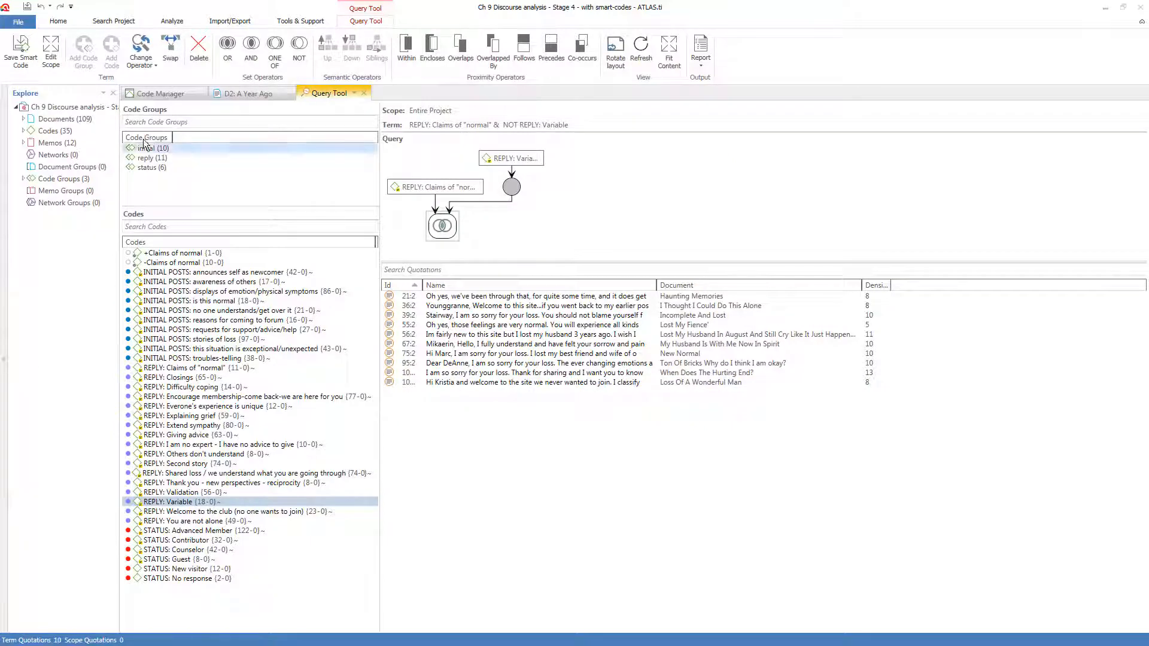
- Clear the query and build a new one combining REPLY: Closings AND REPLY: Variable
left_click(199, 48)
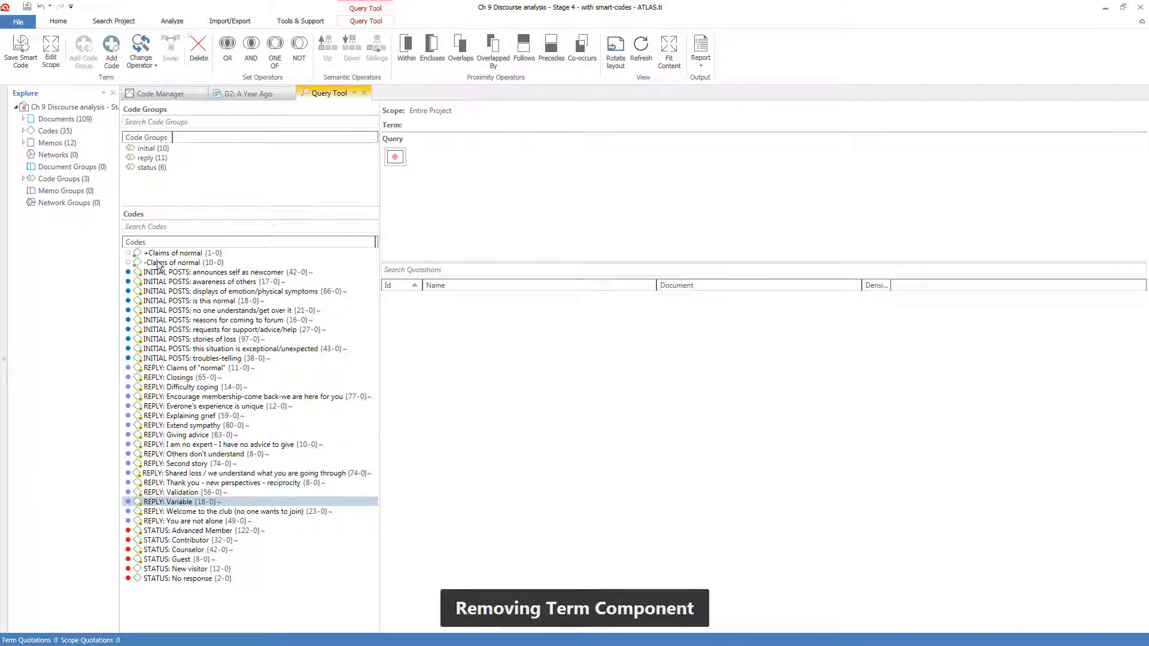
double_click(158, 379)
left_click(252, 48)
double_click(169, 502)
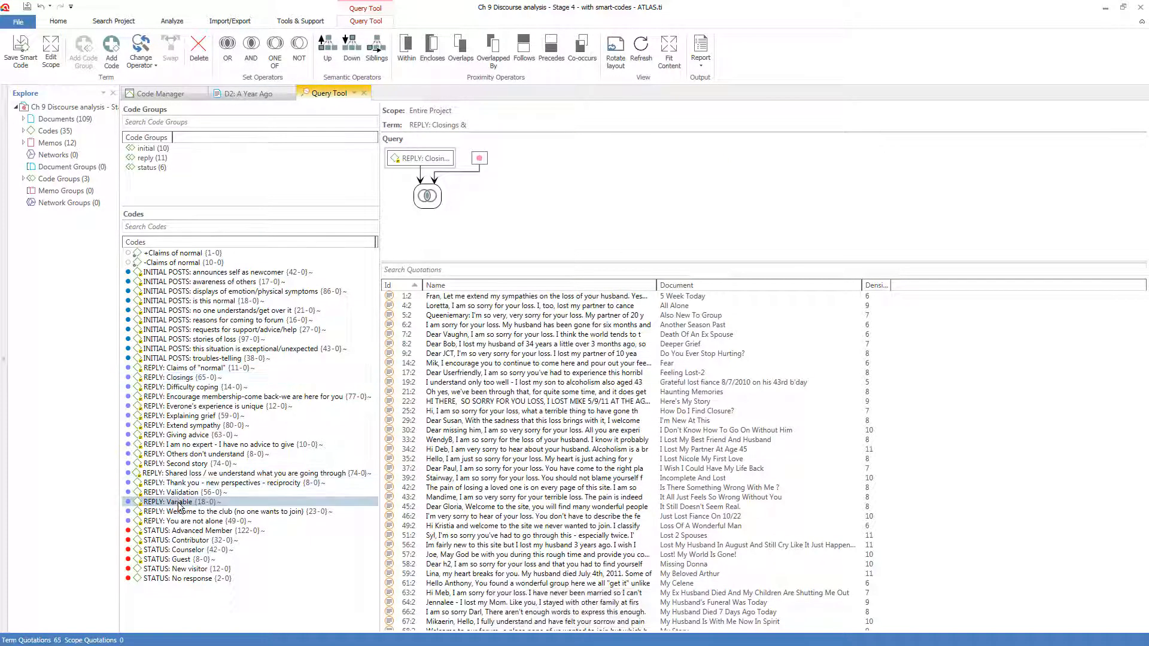
- Save the Closings query as a smart code named "+Closings"
left_click(21, 53)
type("+Closings")
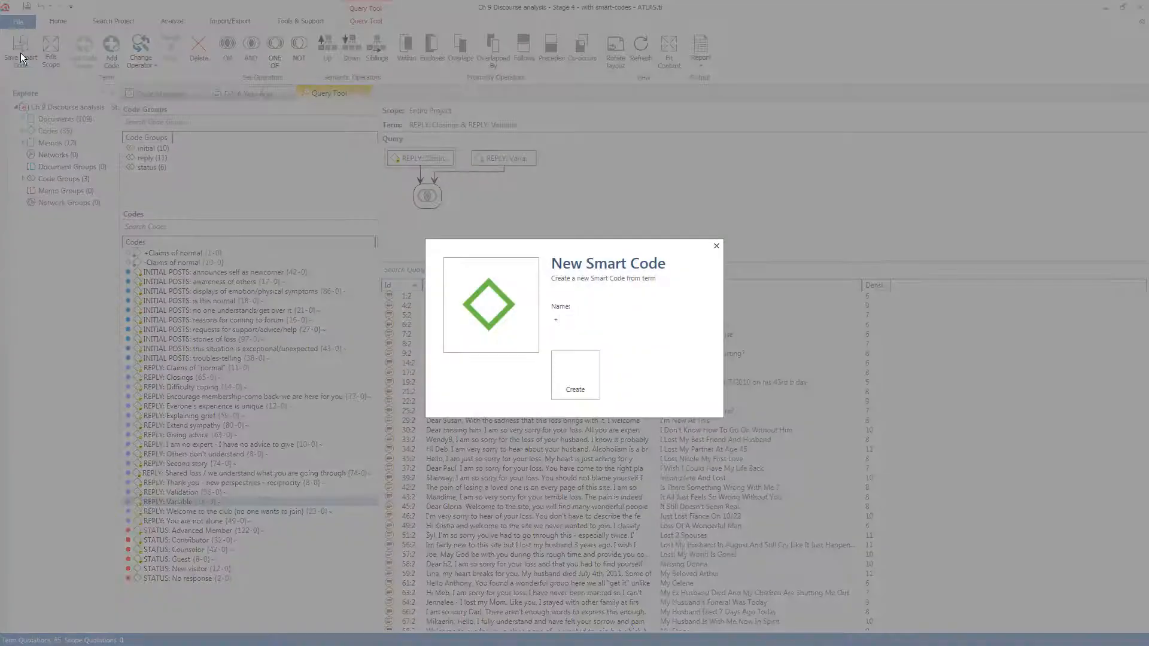
left_click(573, 377)
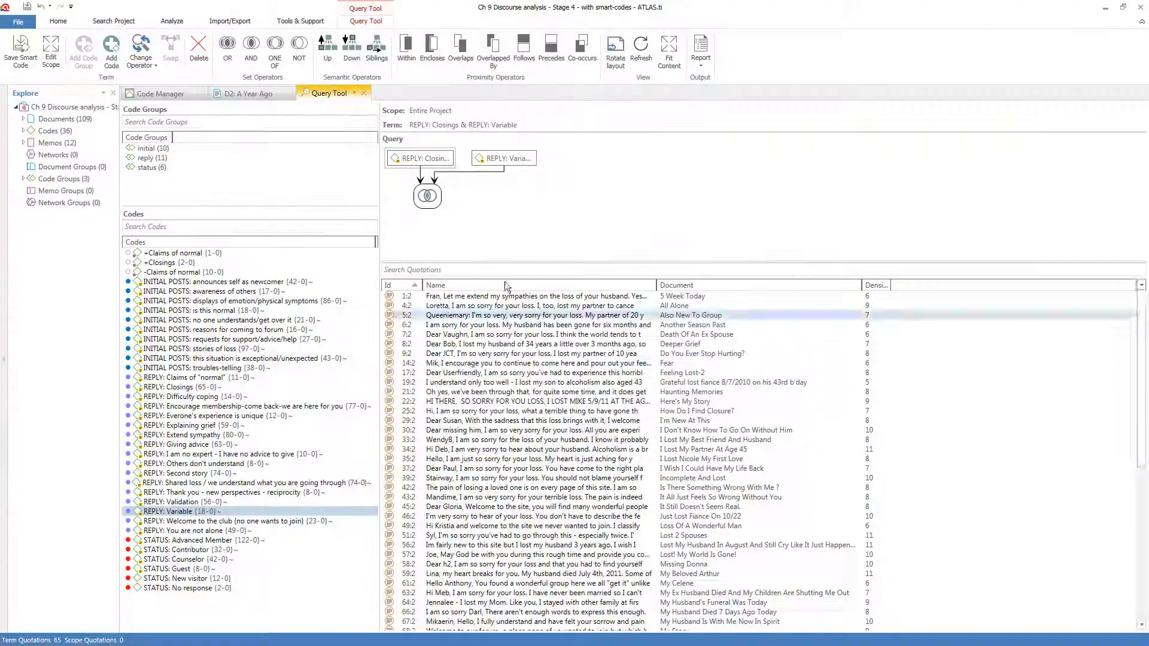
- Negate the REPLY: Variable term in the Closings query with NOT and save it as a smart code named "-Closings"
left_click(510, 159)
left_click(299, 48)
left_click(21, 52)
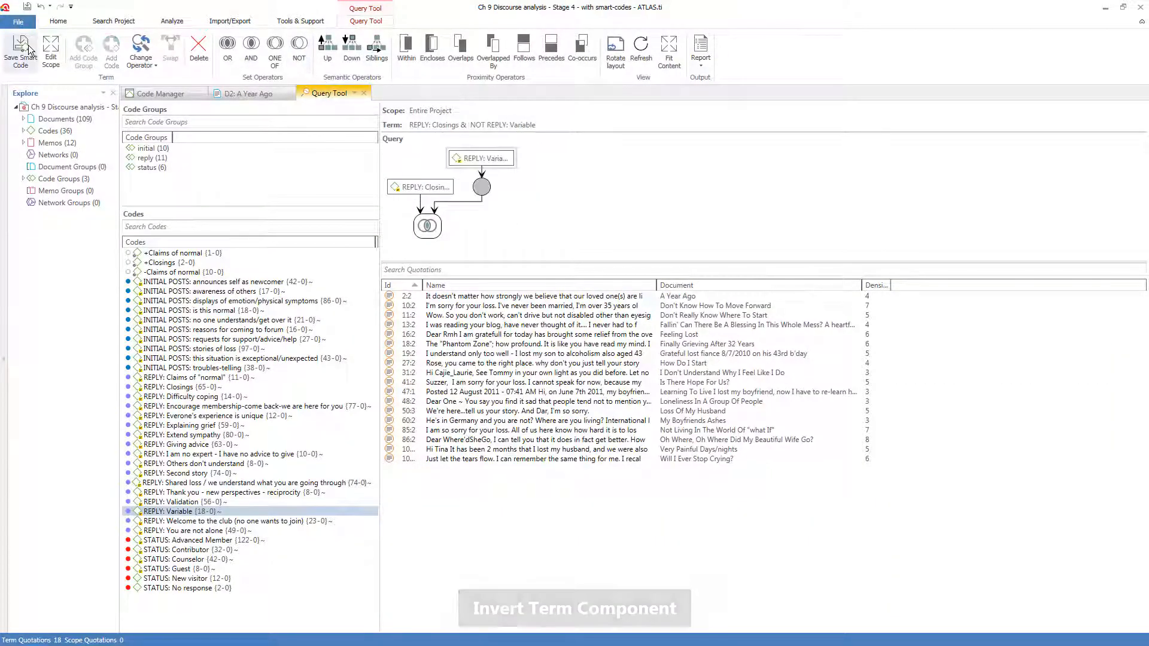
key("BackSpace")
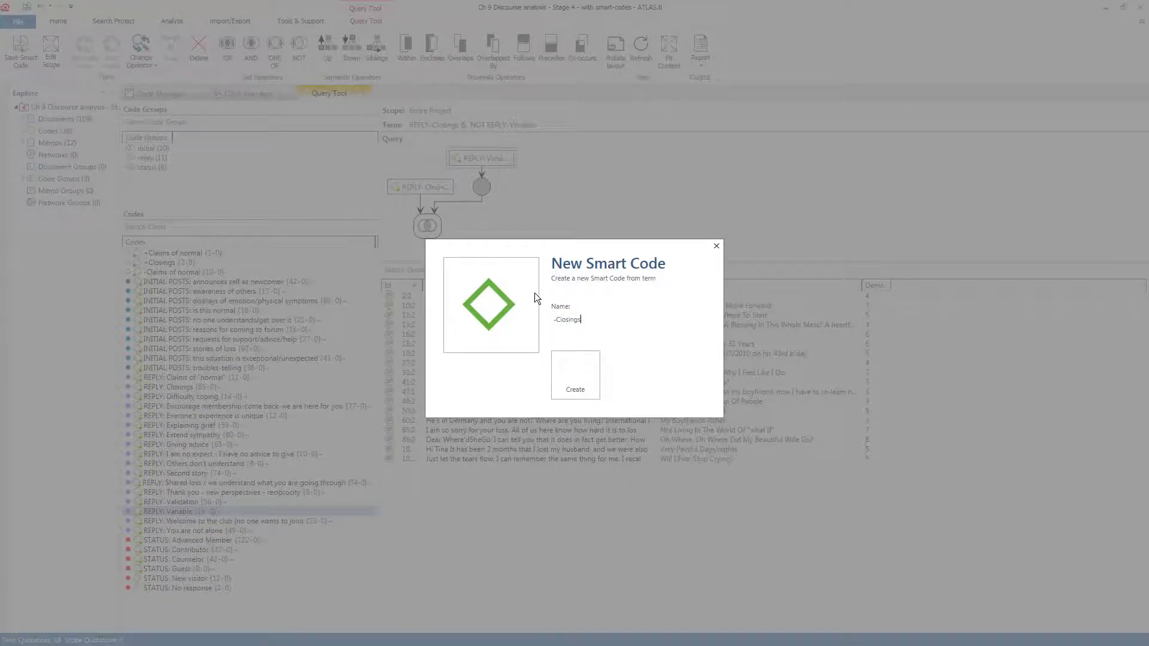
left_click(572, 383)
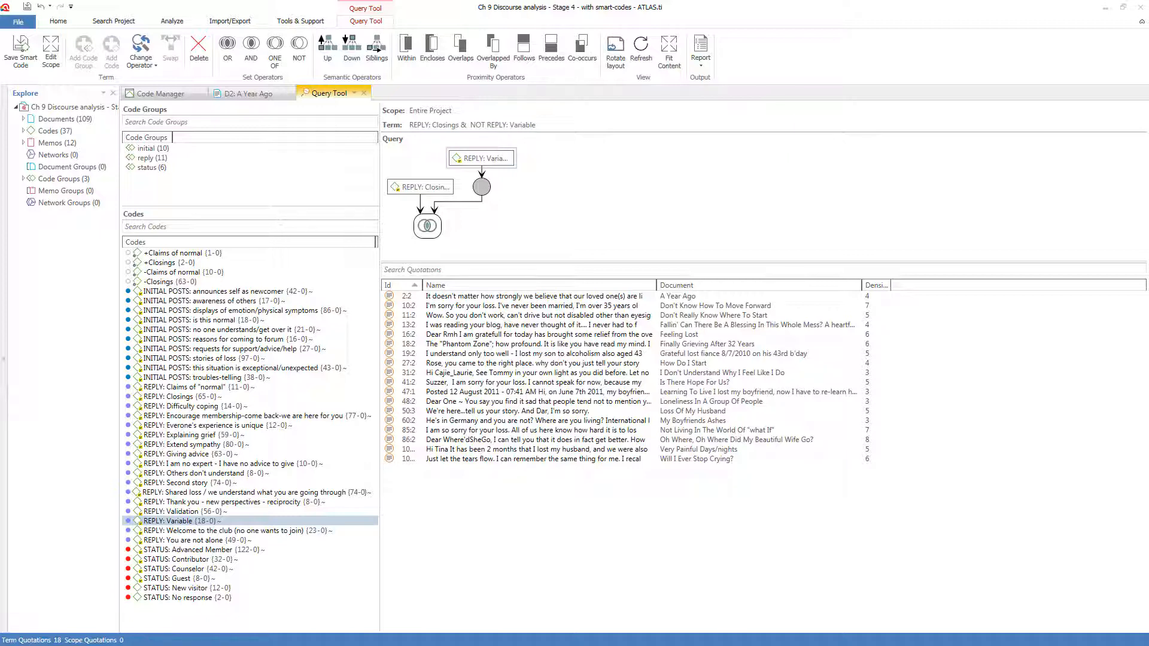
- Remove the group filter in the Code Manager, add the four new smart codes to the reply group, and filter the codes by that group
left_click(167, 94)
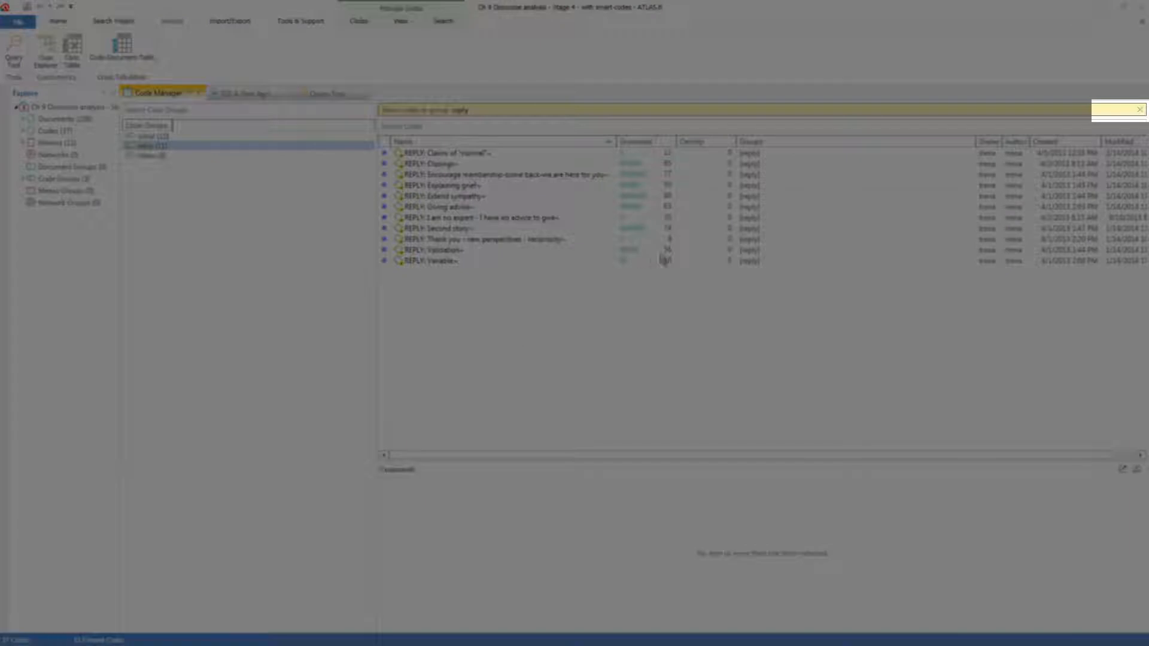
left_click(1140, 110)
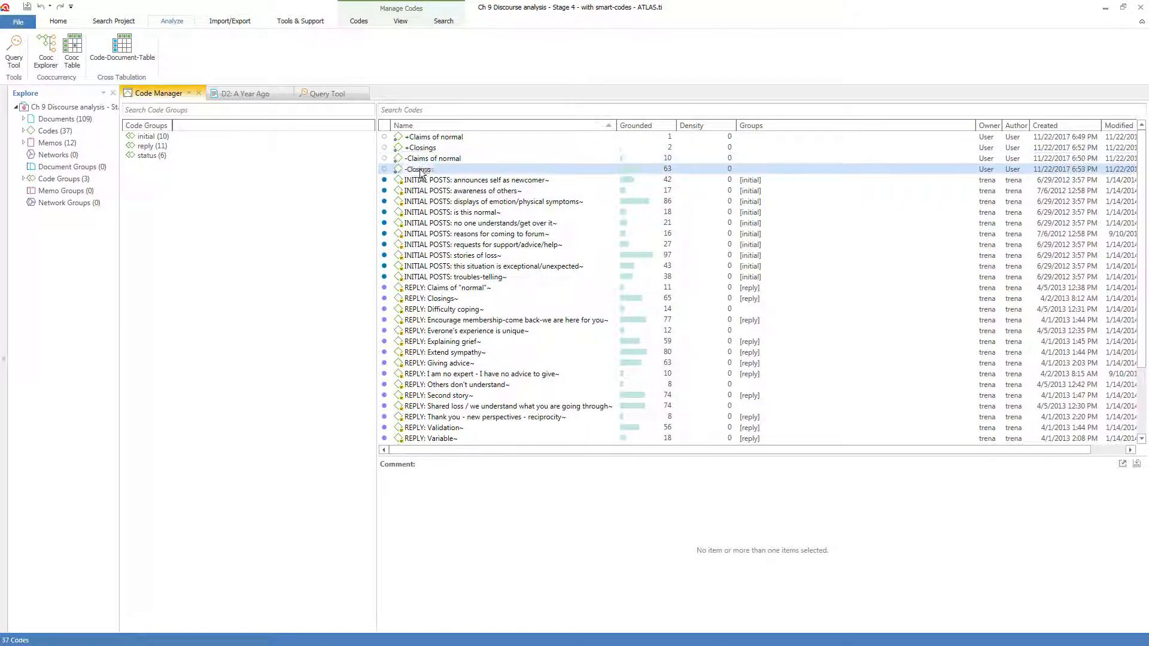
left_click(446, 137)
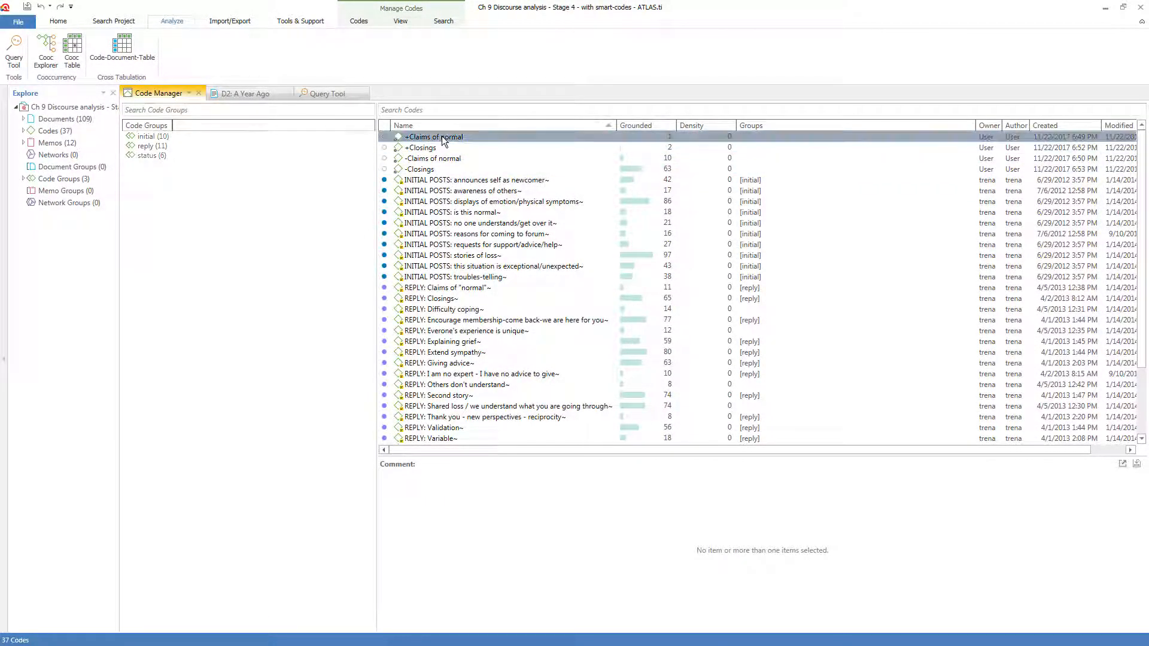
left_click(420, 170, "shift")
left_click_drag(486, 147, 146, 149)
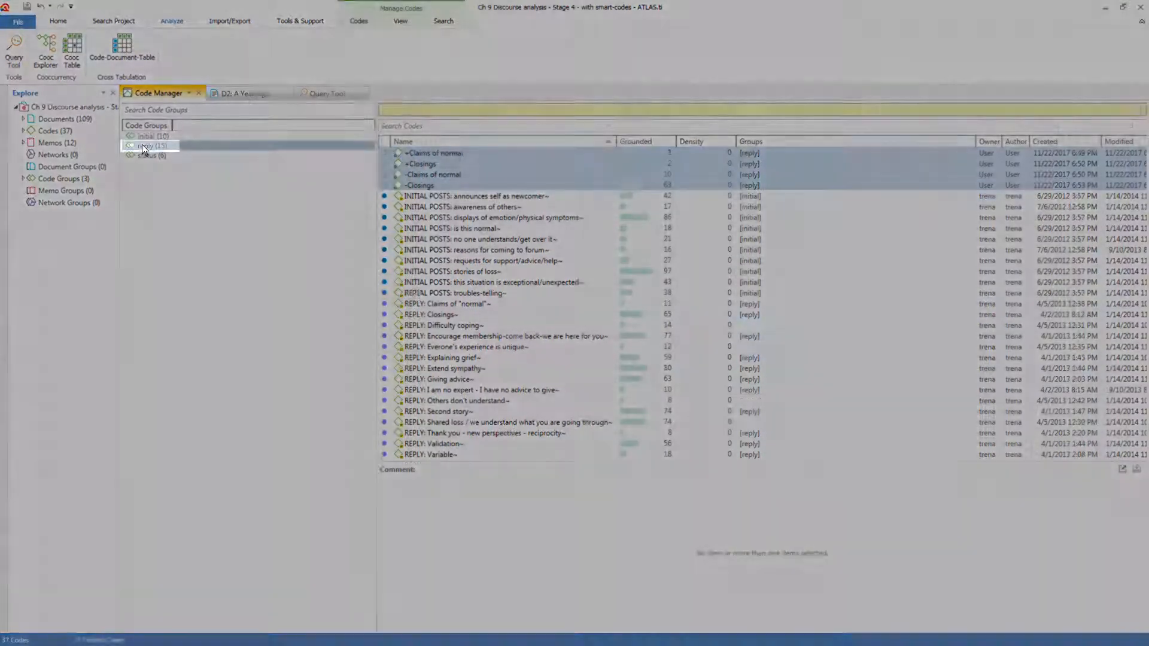
left_click(142, 146)
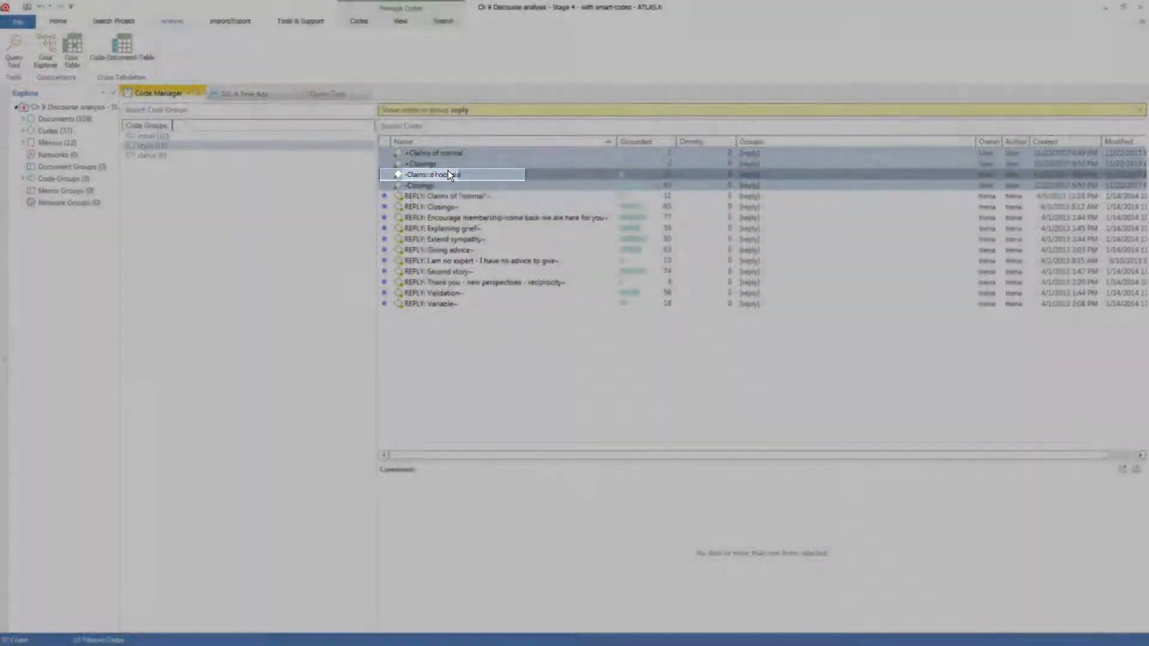
- Examine the first four quotations of the smart code "-Claims of normal" and the quotation of "+Claims of normal" in their source documents
double_click(446, 174)
left_click(98, 236)
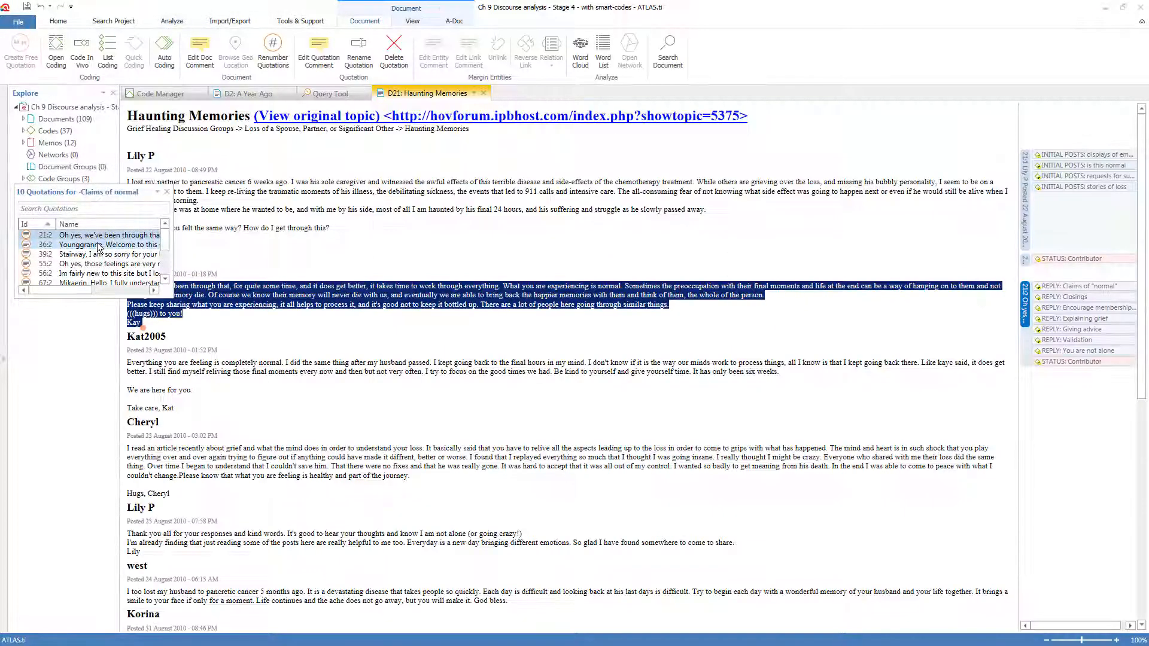
left_click(99, 245)
left_click(100, 255)
left_click(100, 264)
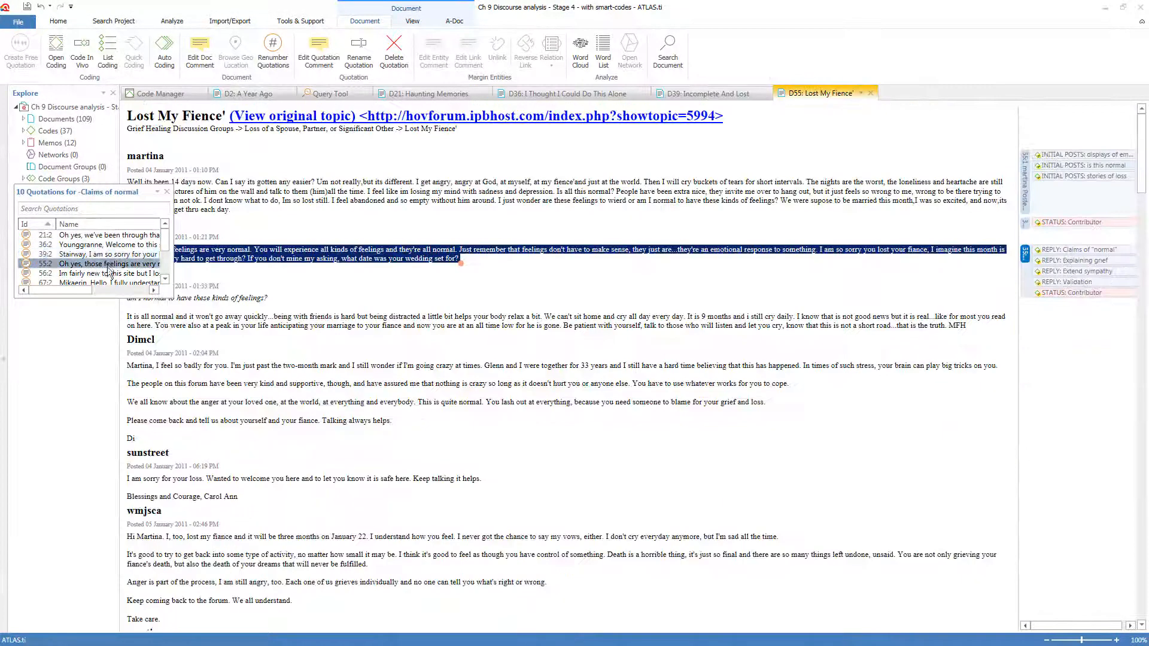
left_click(164, 93)
left_click(167, 192)
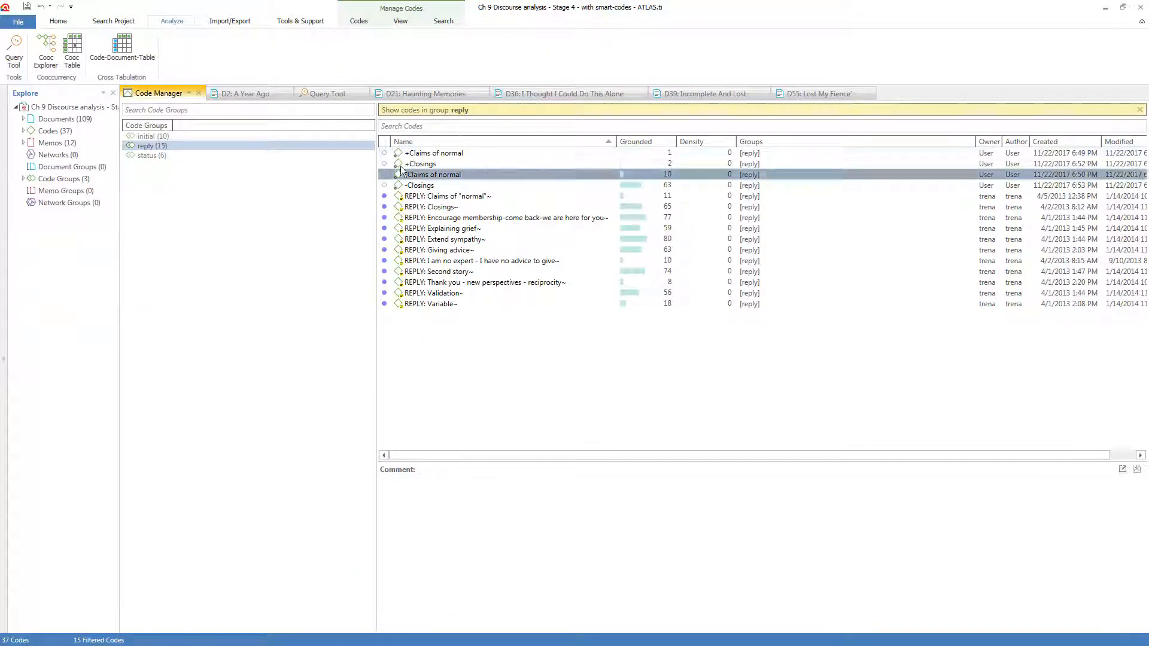
double_click(444, 153)
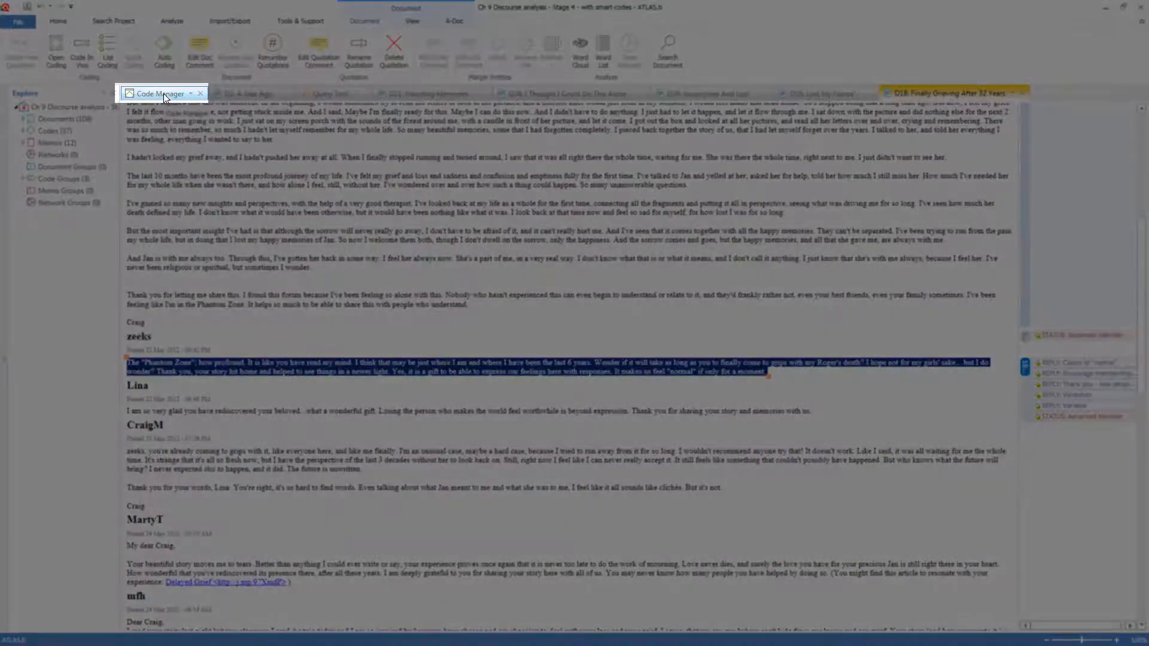
left_click(163, 93)
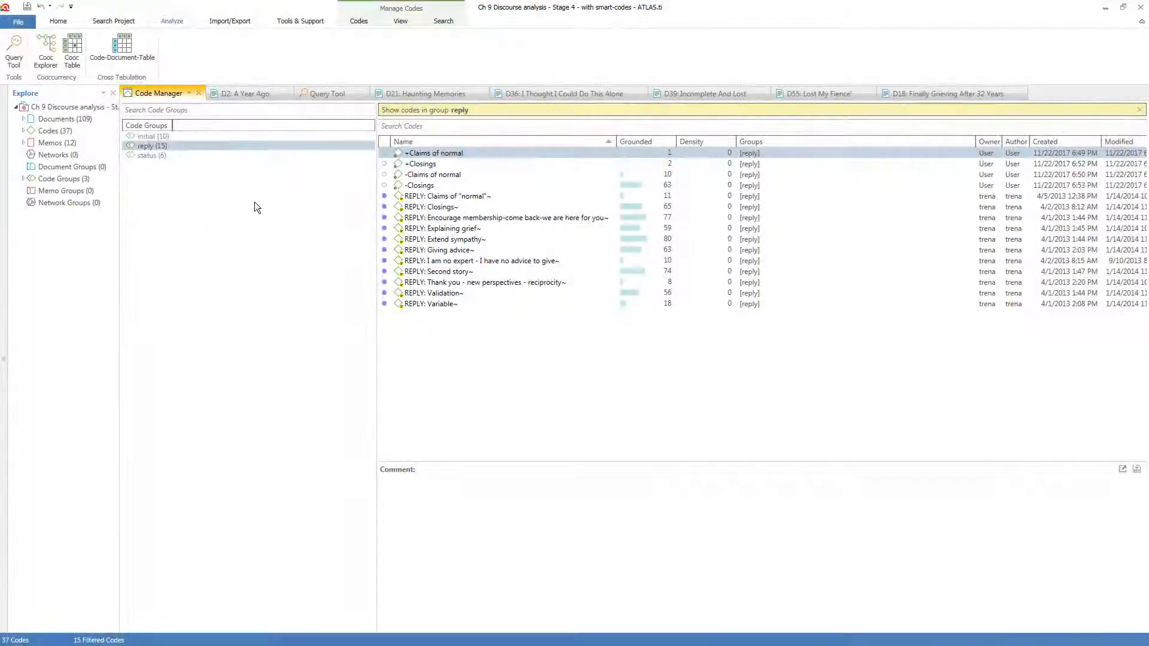
- Write a comment for the smart code "+Claims of normal" beginning "Qu 18:2-- This person indiacted t", checking the quotation in document D18
left_click(408, 154)
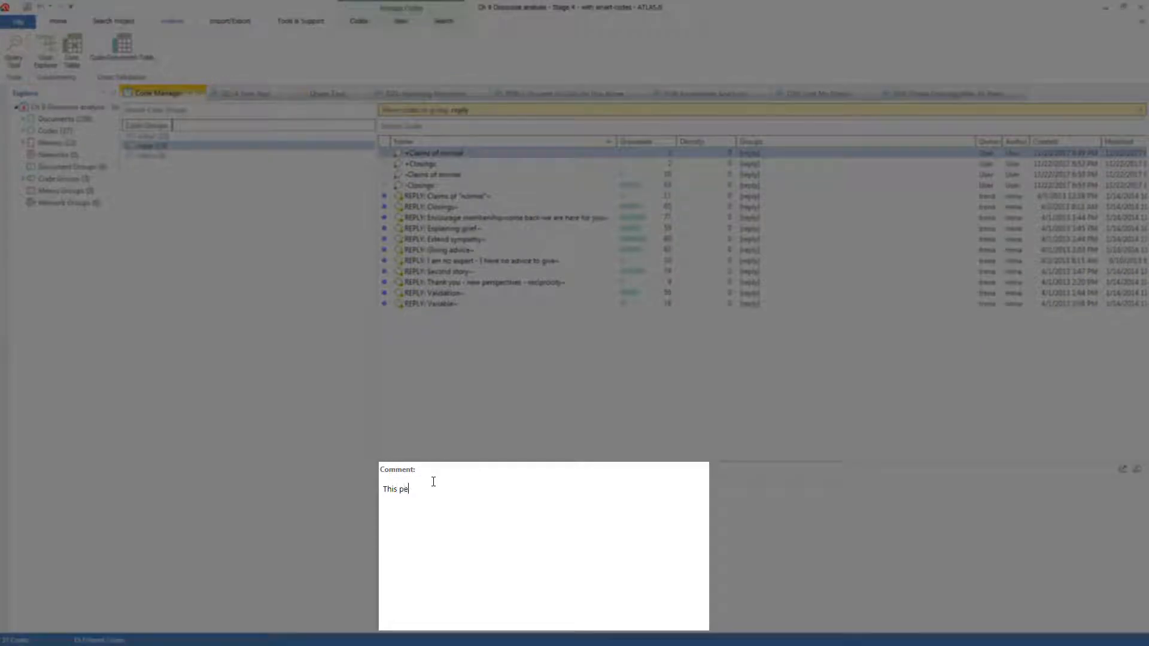
type("n")
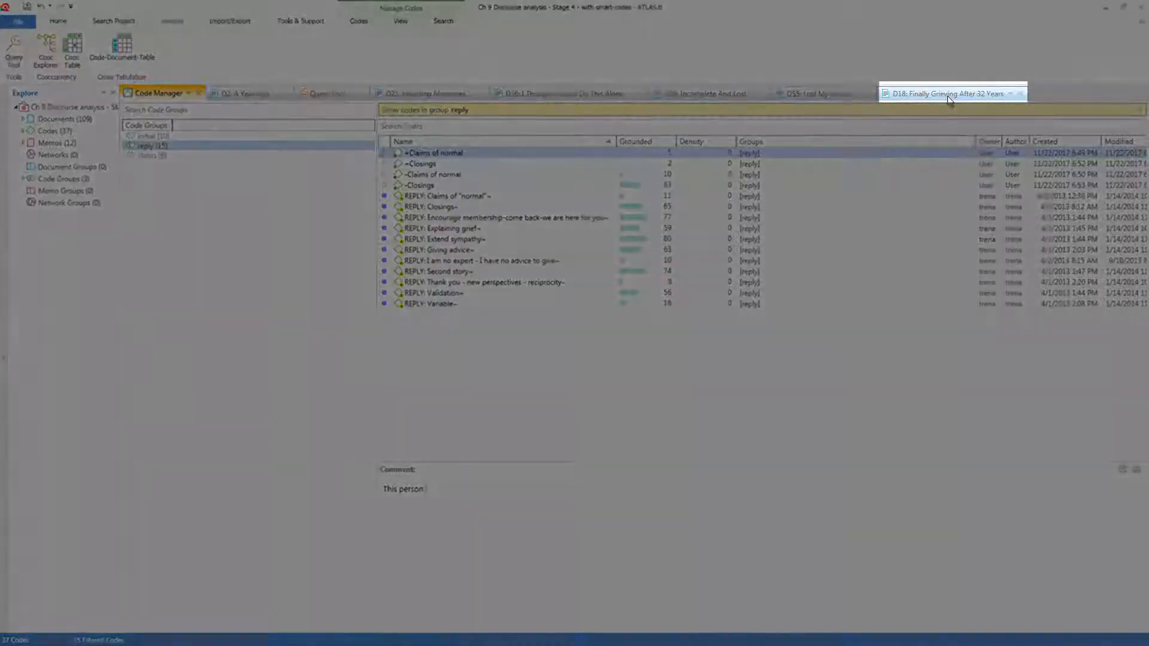
left_click(947, 94)
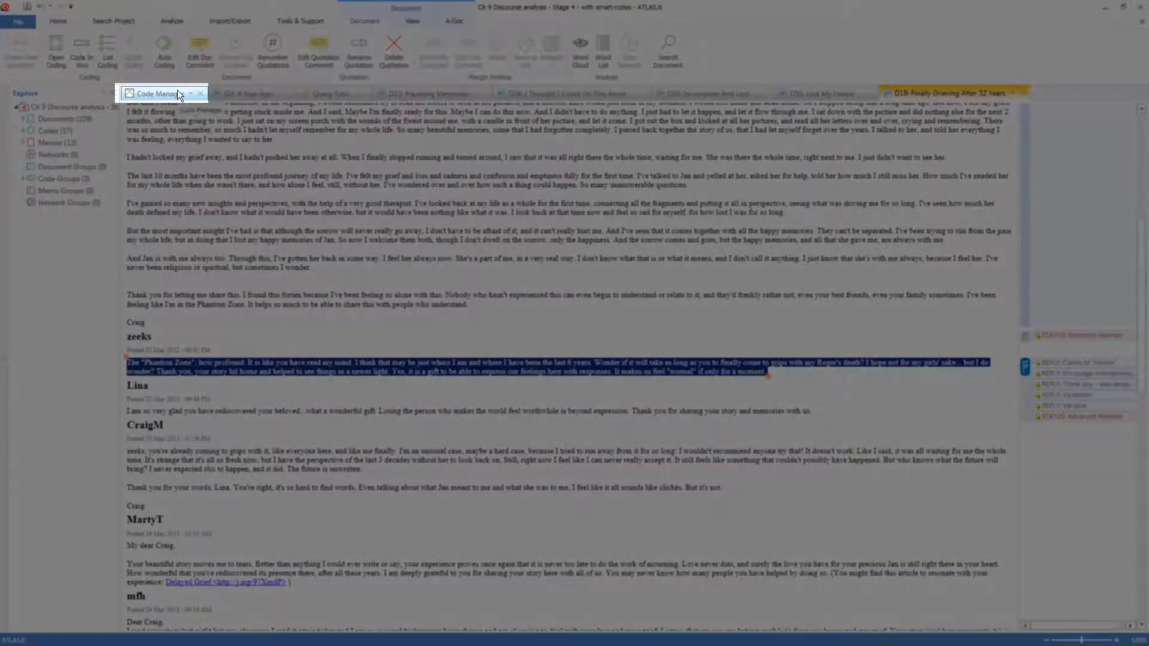
left_click(177, 90)
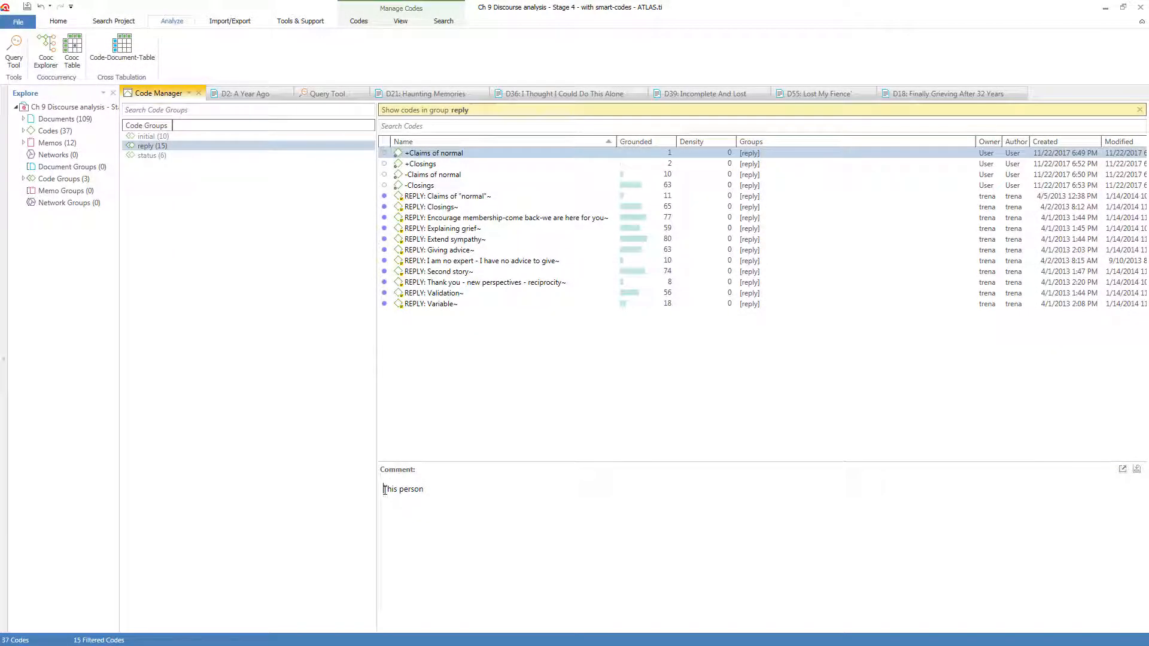
type("Qu 18")
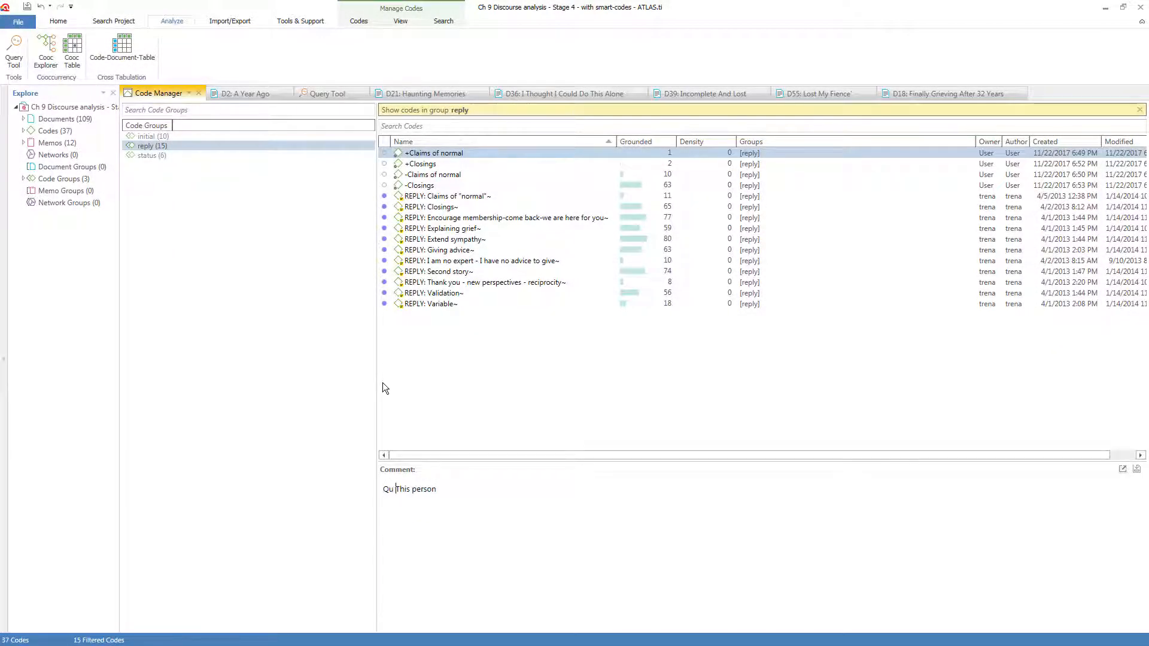
type(":2-- Th")
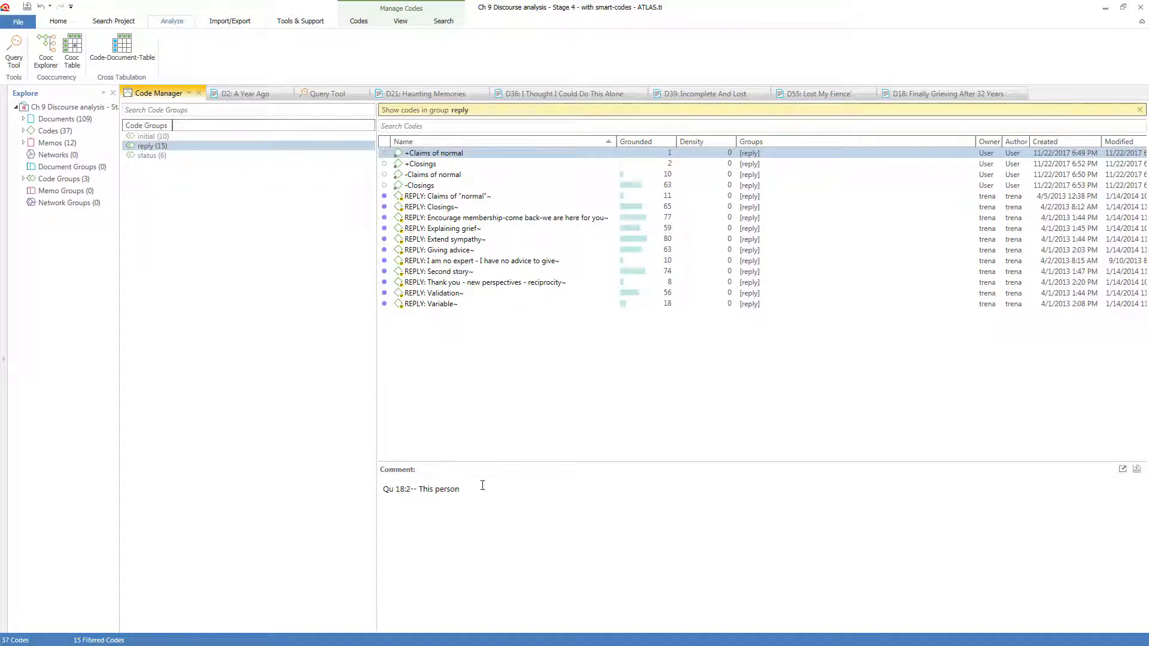
type("is person indiacted t")
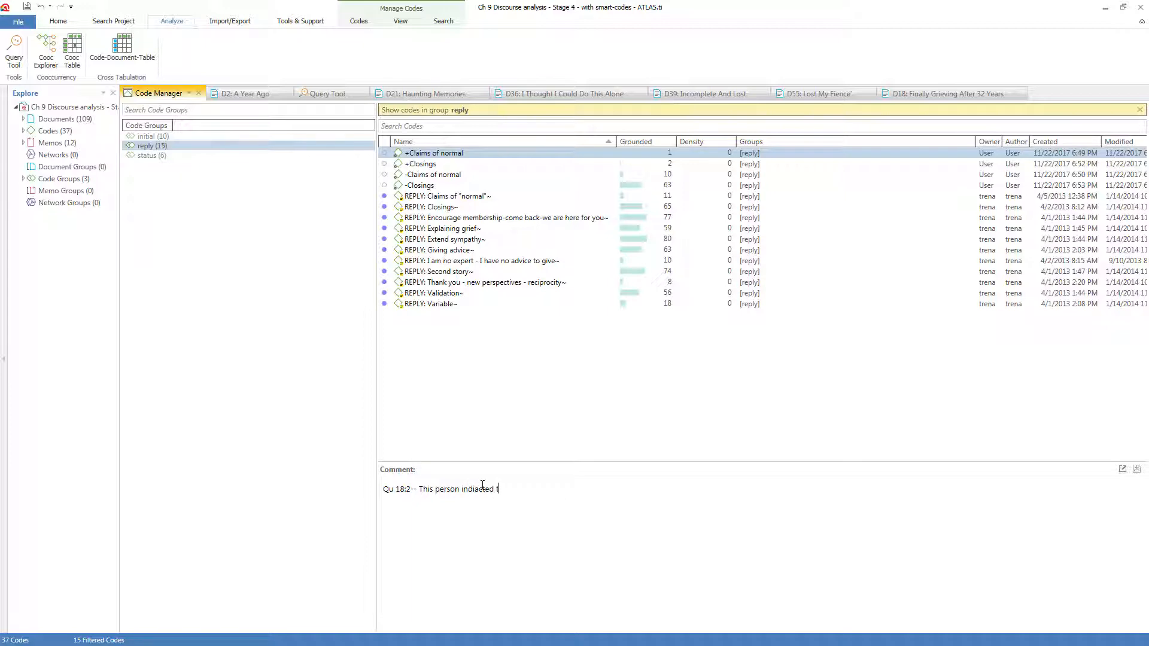